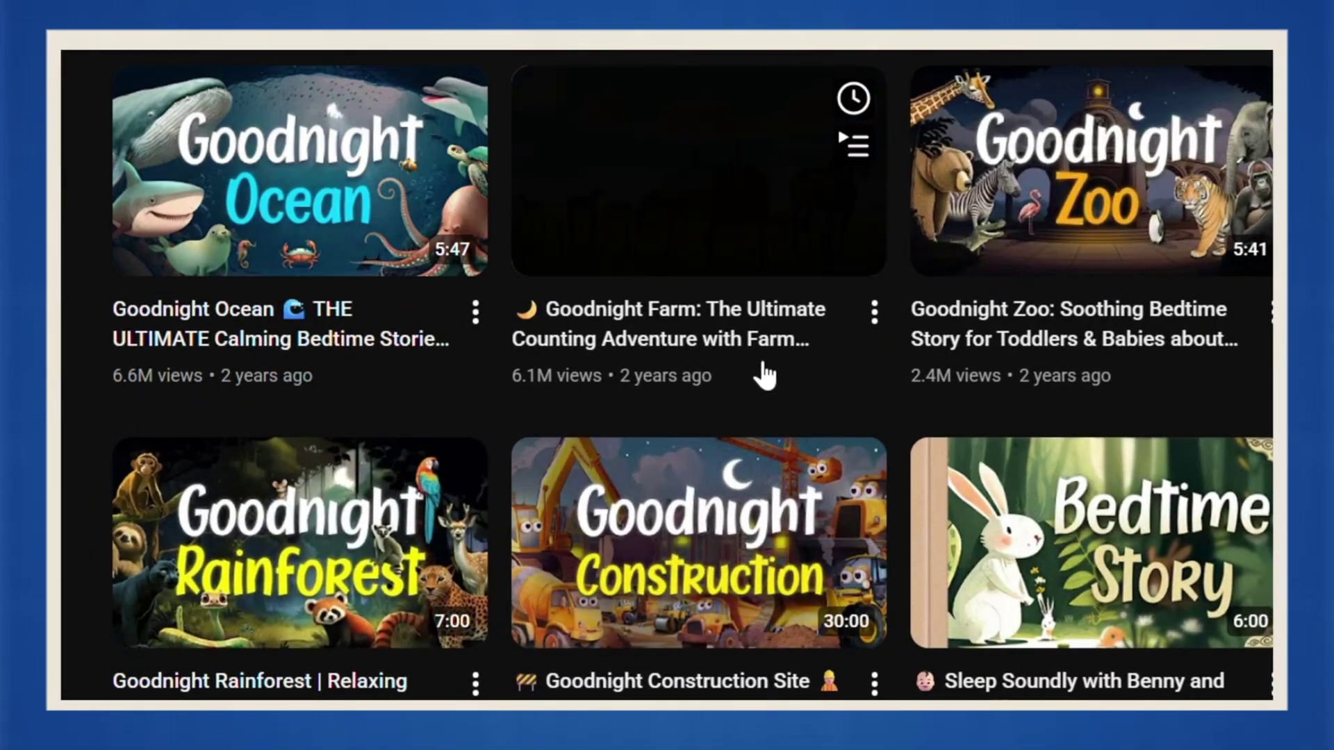
Scroll the Bedtime Story Co channel page, briefly selecting and then deselecting its channel name.
scroll(502, 598, "down", 4)
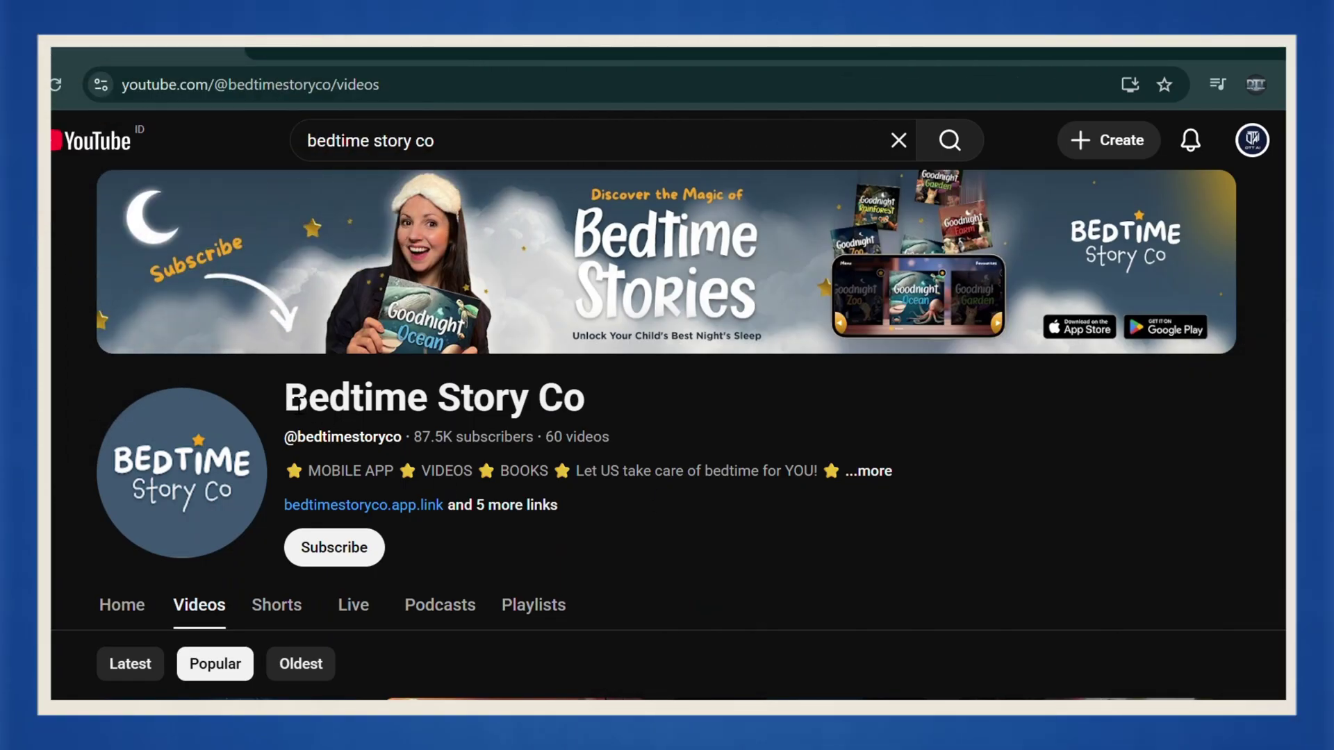
left_click_drag(284, 397, 629, 396)
left_click(284, 434)
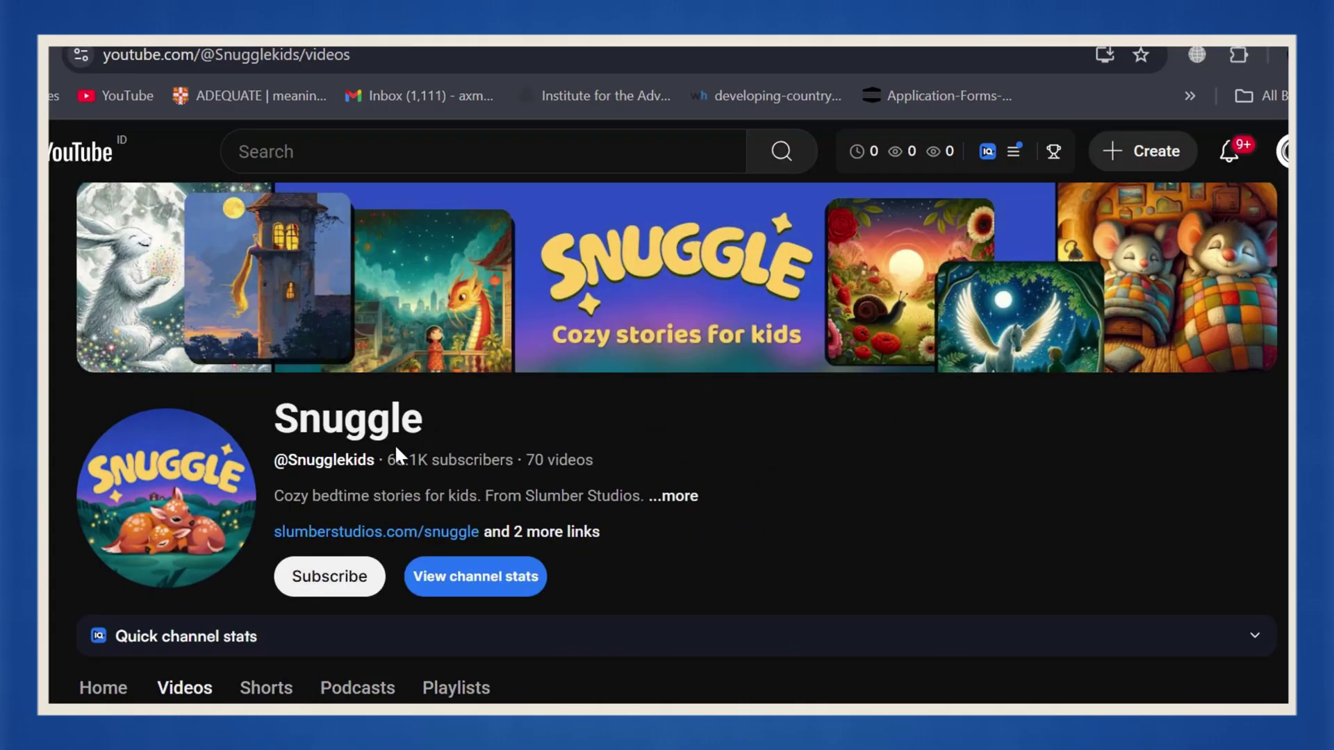
Scroll through the Snuggle channel's popular bedtime story videos, previewing a thumbnail.
scroll(397, 455, "down", 6)
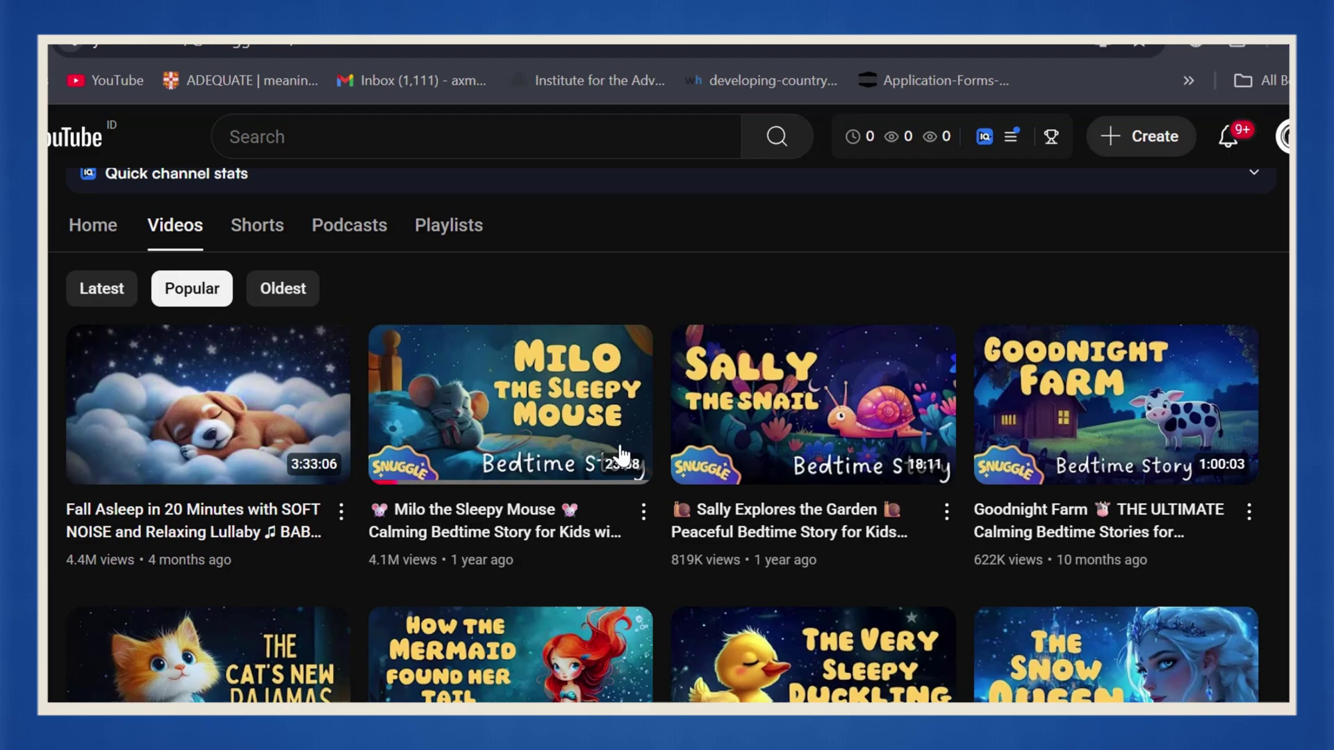
mouse_move(1033, 471)
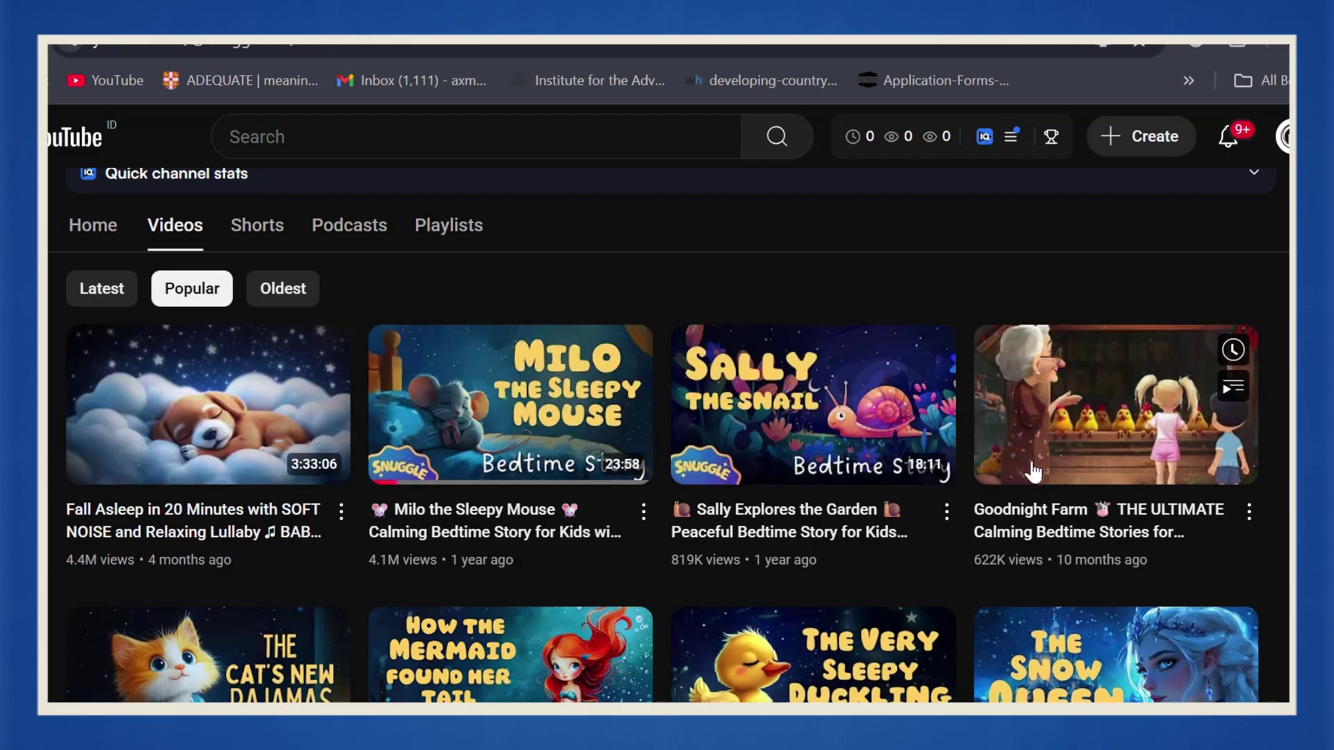
scroll(201, 459, "down", 8)
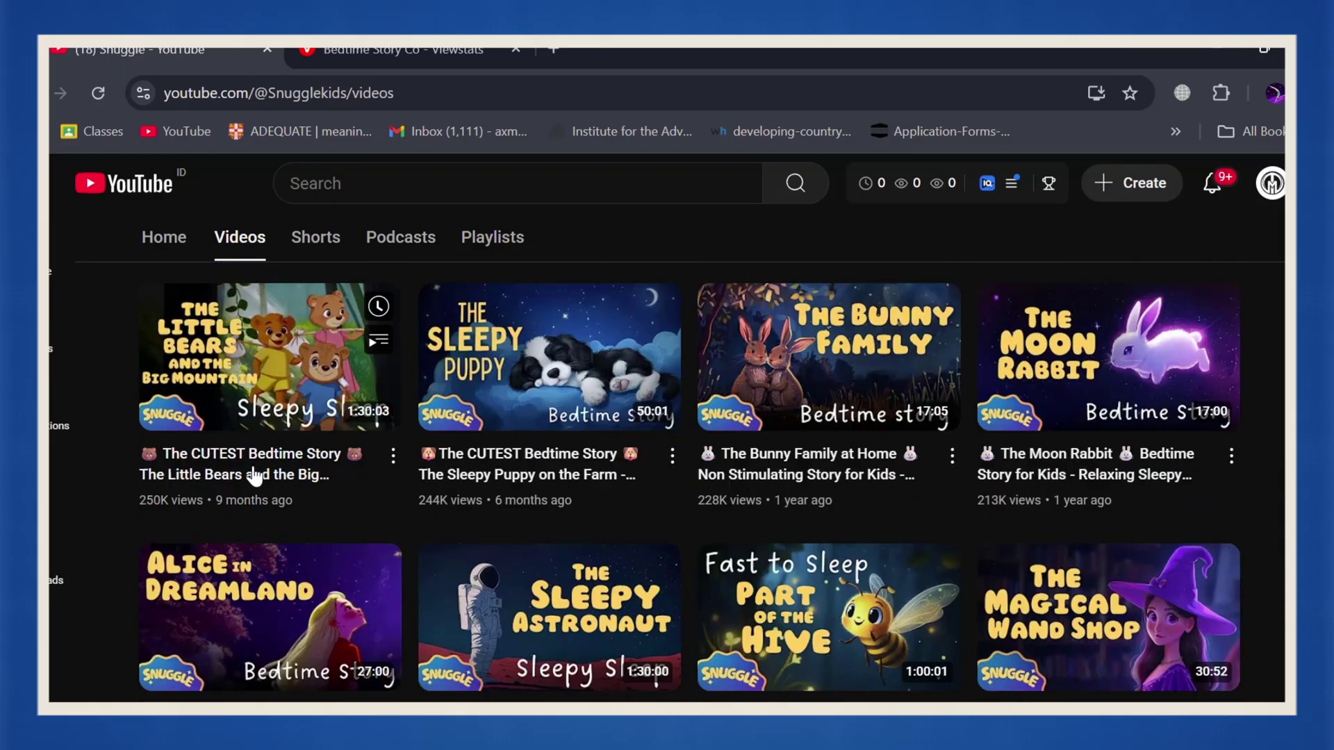
scroll(257, 476, "down", 6)
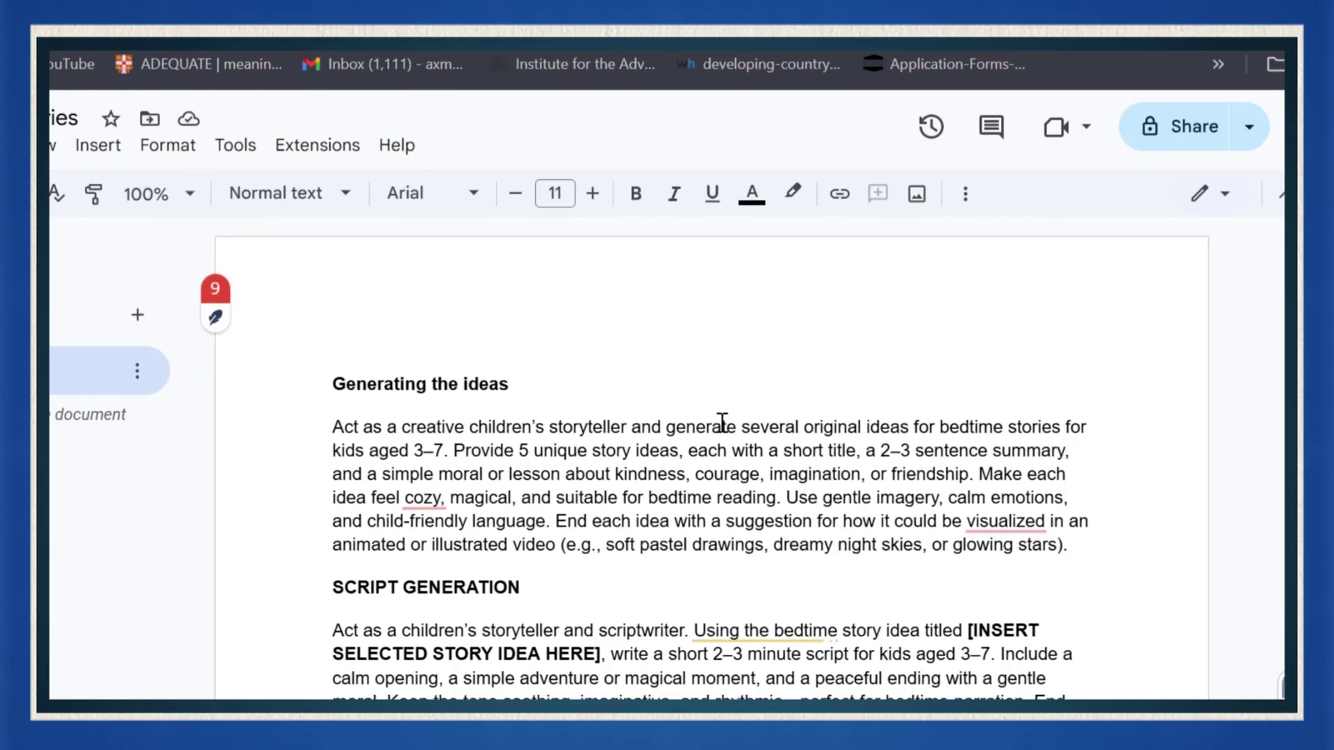
Select and copy the story-ideas prompt paragraph under 'Generating the ideas'.
scroll(696, 452, "up", 2)
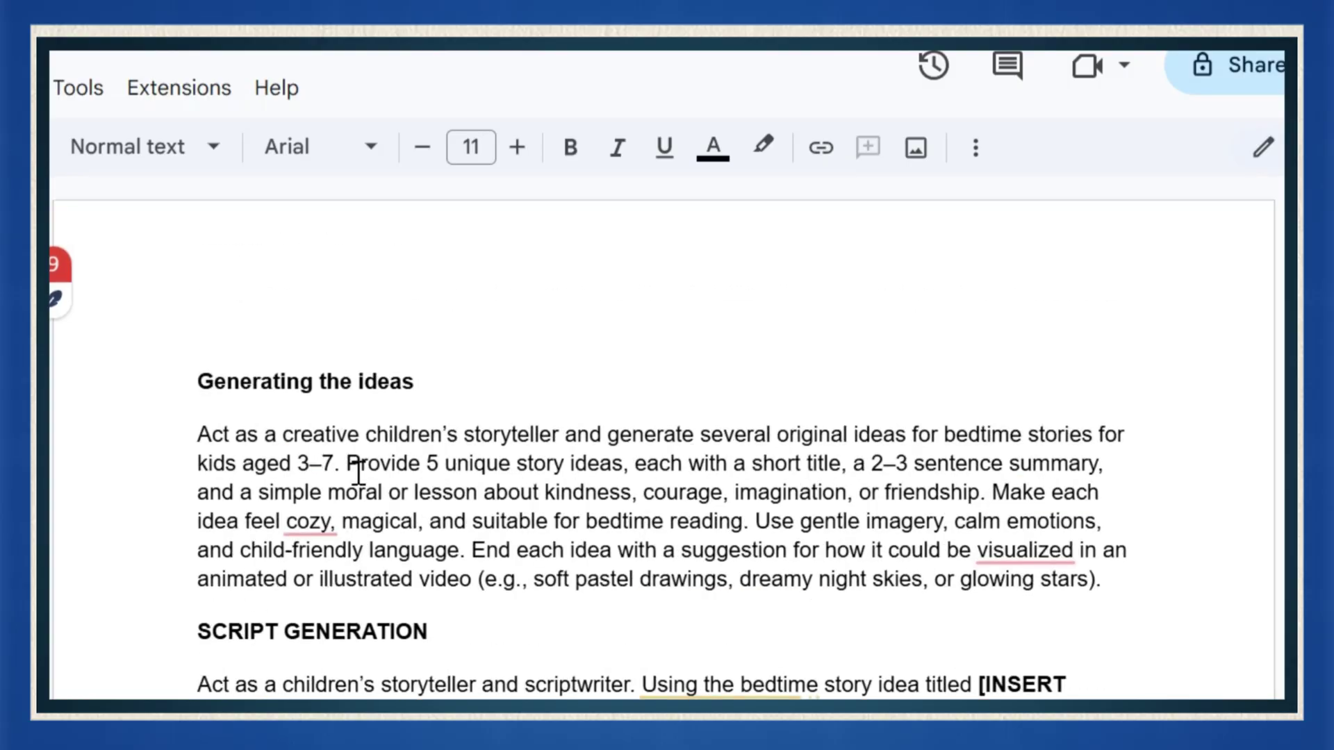
triple_click(362, 393)
scroll(579, 464, "down", 4)
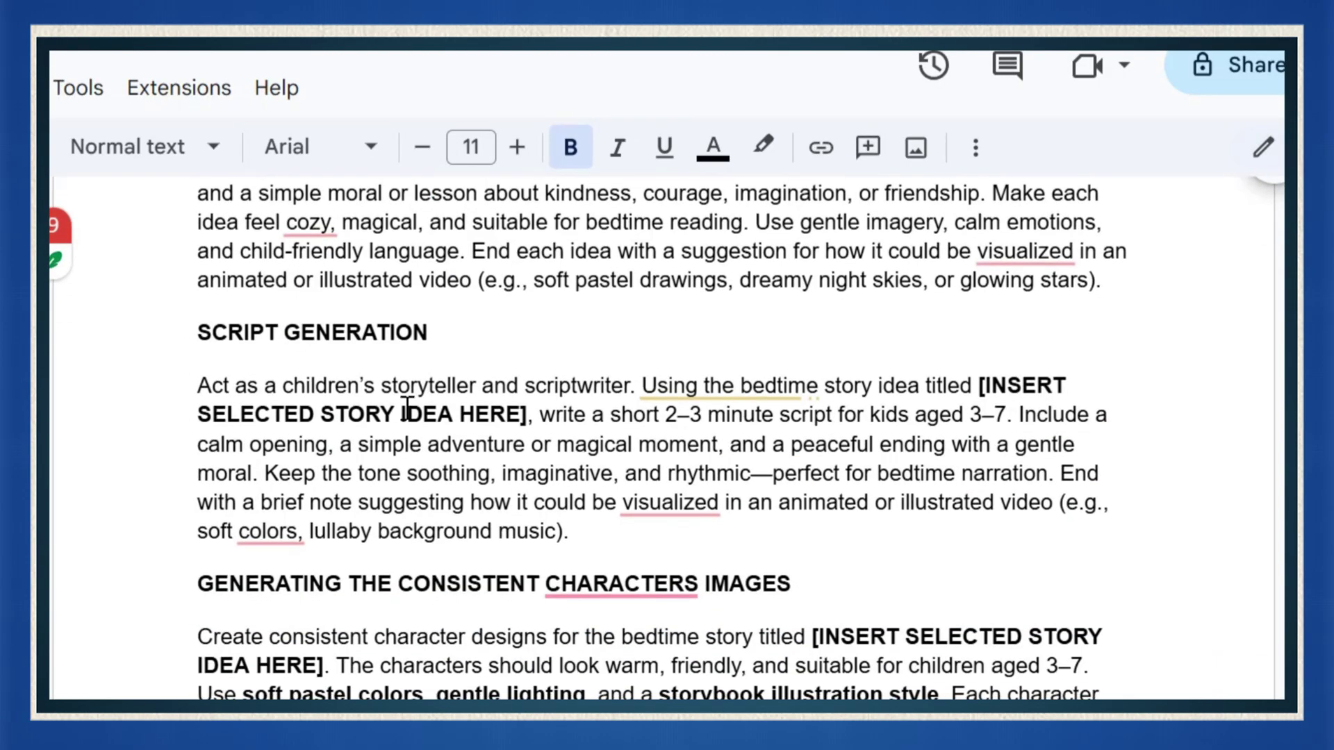
triple_click(695, 424)
scroll(595, 366, "down", 3)
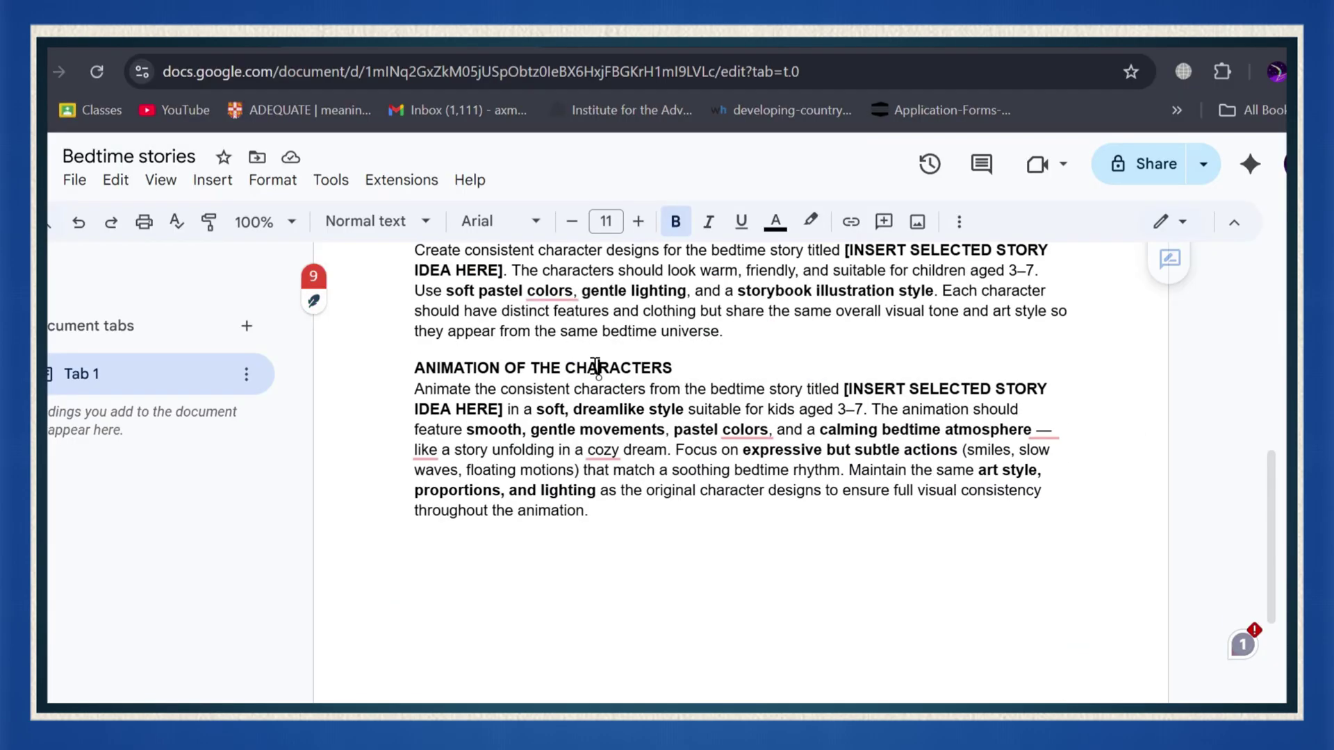
triple_click(595, 366)
key("shift+Down")
key("shift+Down")
key("shift+Down")
key("shift+Down")
key("shift+Down")
key("shift+Down")
key("shift+Down")
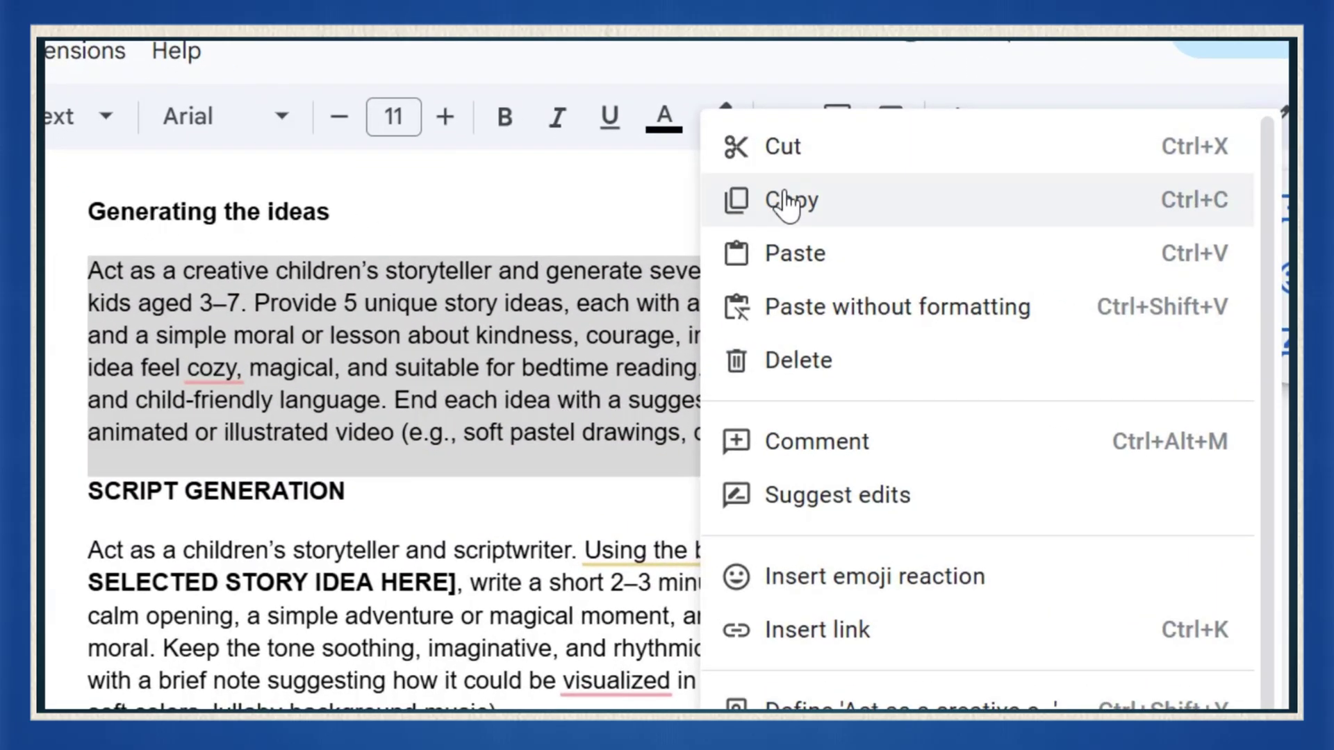
left_click(848, 280)
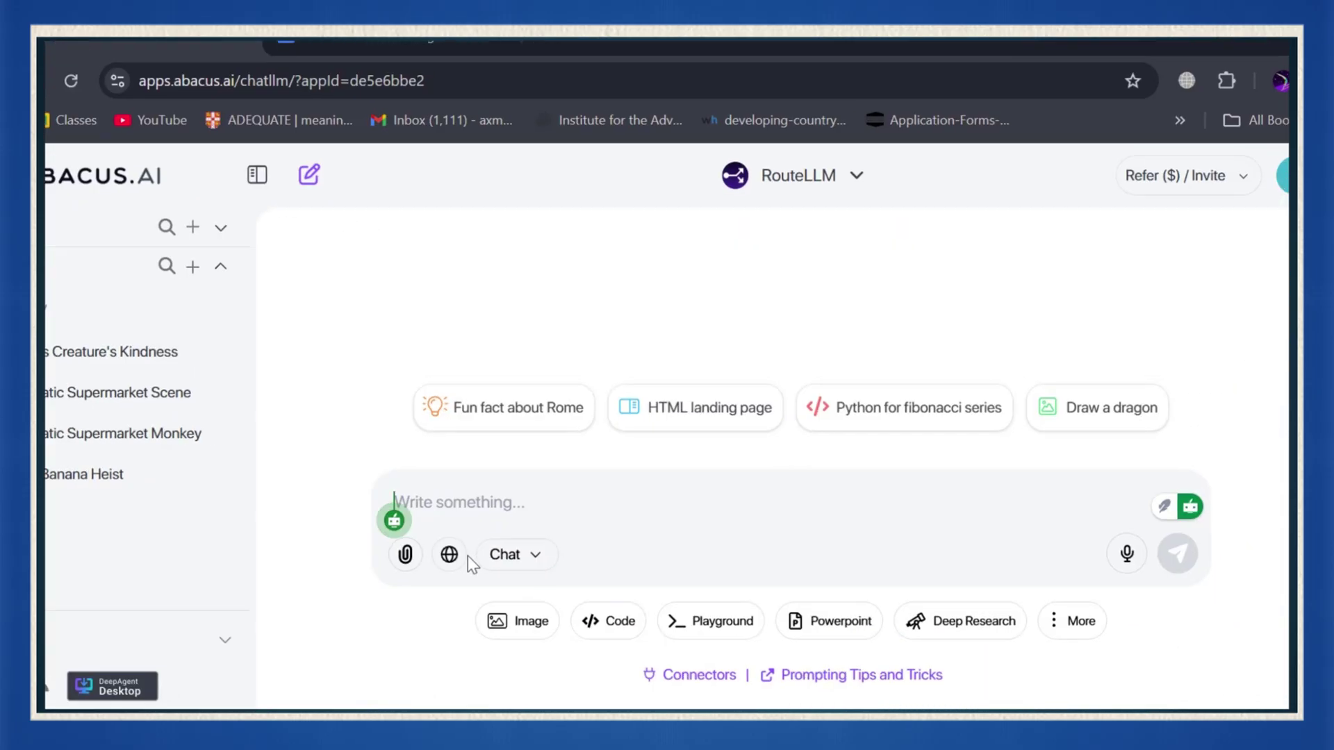
Paste the story-ideas prompt into the ChatLLM chat and send it.
left_click(467, 560)
type("Act as a creative children’s storyteller and generate several original ideas for bedtime stories for kids aged 3–7. Provide 5 unique story ideas, each with a short title, a 2–3 sentence summary, and a simple moral or lesson about kindness, courage, imagination, or friendship. Make each idea feel cozy, magical, and suitable for bedtime reading. Use gentle imagery, calm emotions, and child-friendly language. End each idea with a suggestion for how it could be visualized in an animated or illustrated video (e.g., soft pastel drawings, dreamy night skies, or glowing stars).")
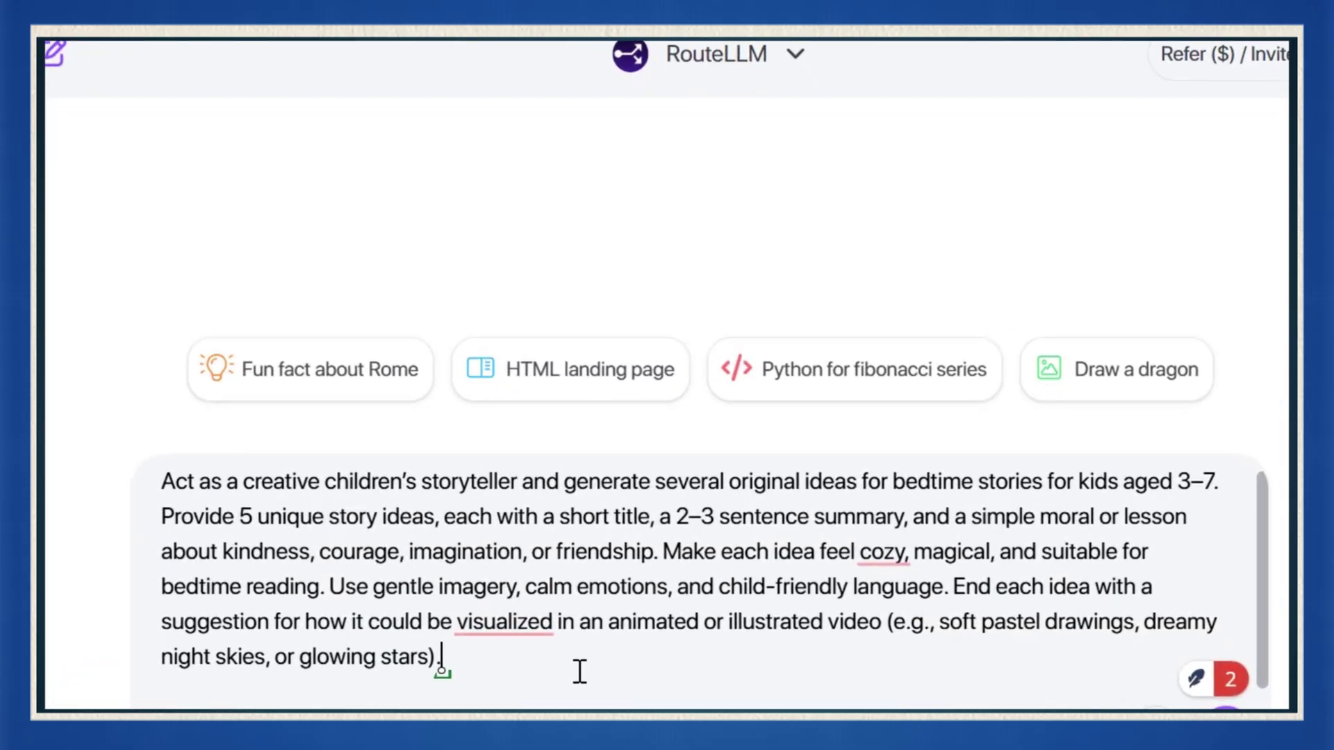
key("Return")
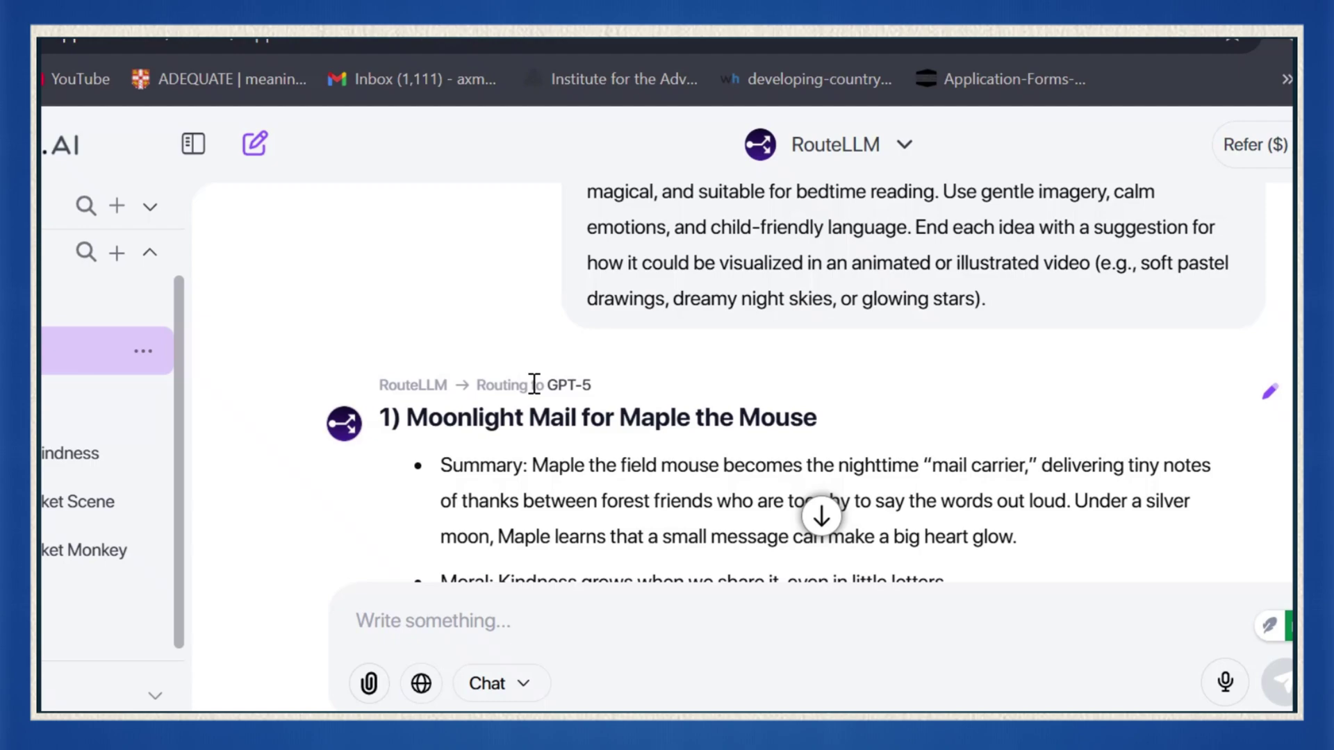
triple_click(537, 380)
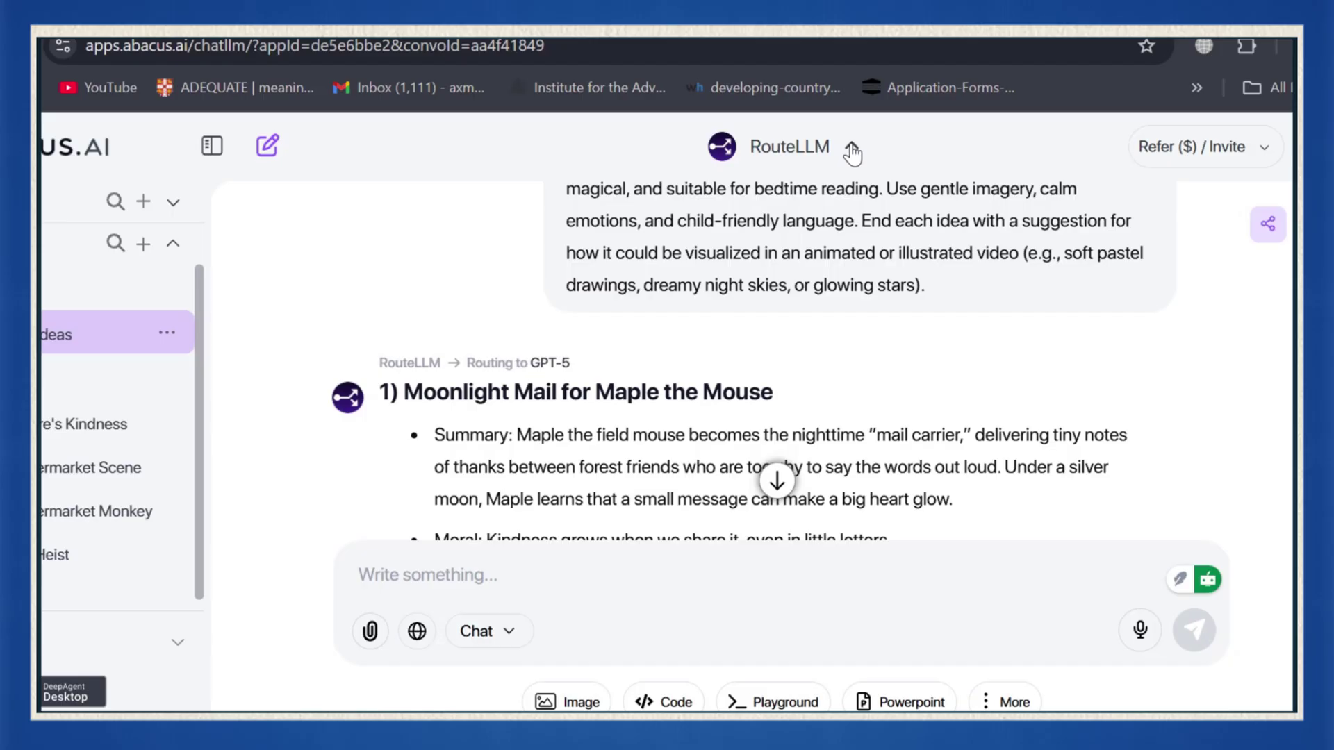
Browse the list of available RouteLLM chat models.
left_click(862, 185)
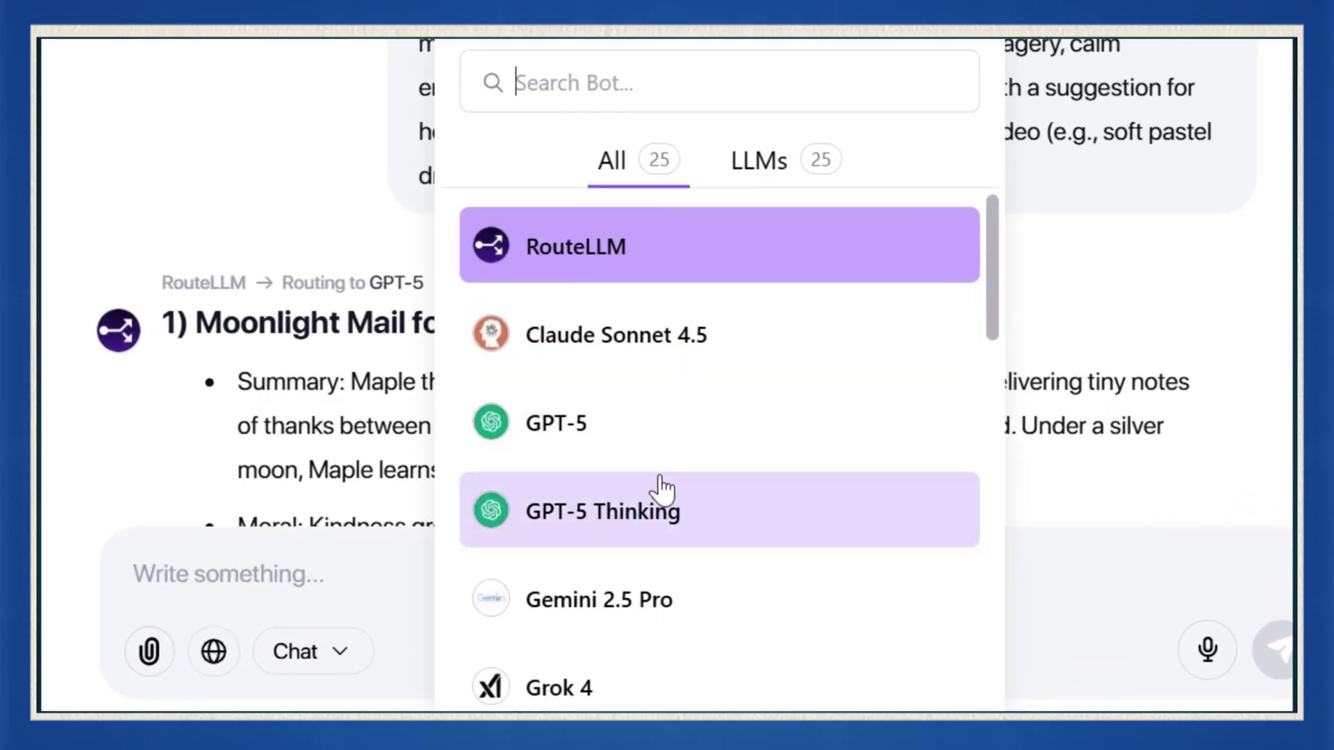
scroll(762, 518, "down", 2)
scroll(666, 487, "down", 8)
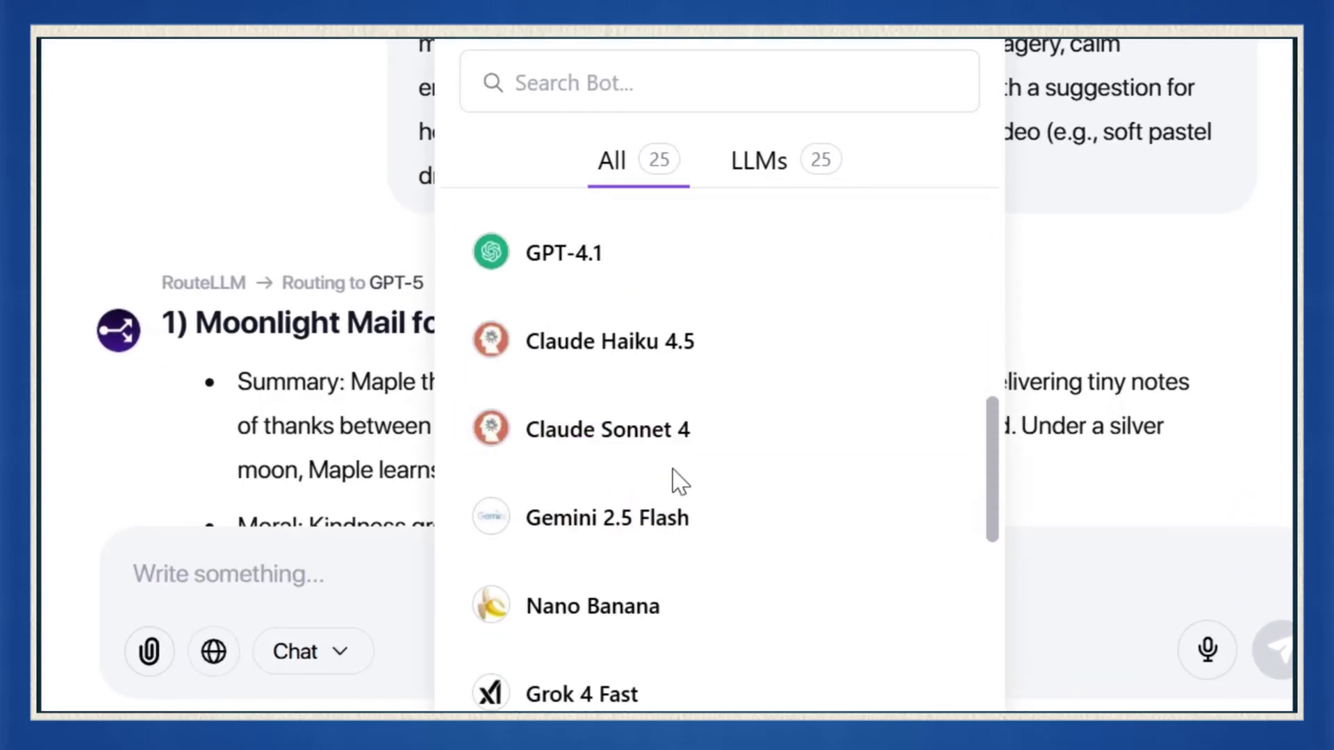
scroll(723, 277, "up", 5)
key("Escape")
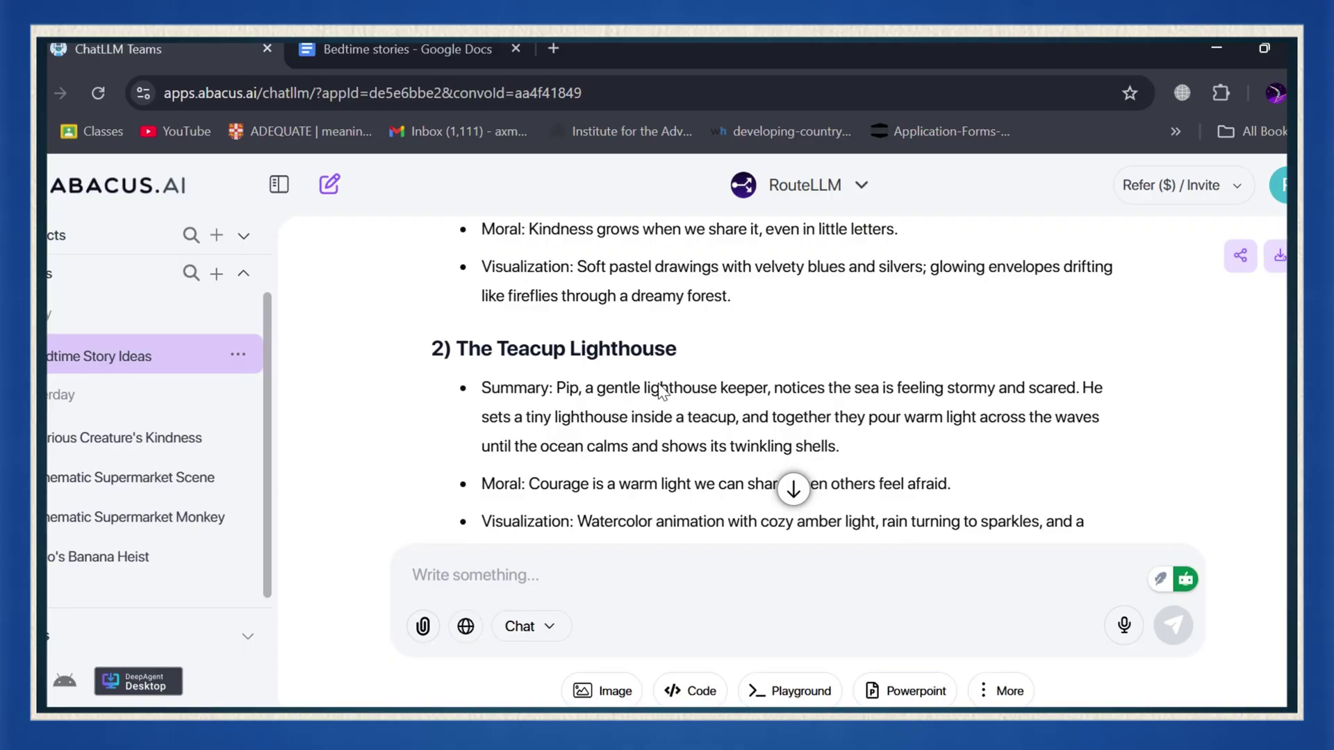
Review the returned story ideas and select the 'Nia and the Pocket Garden' title.
scroll(498, 265, "down", 3)
scroll(499, 265, "up", 3)
scroll(657, 371, "up", 5)
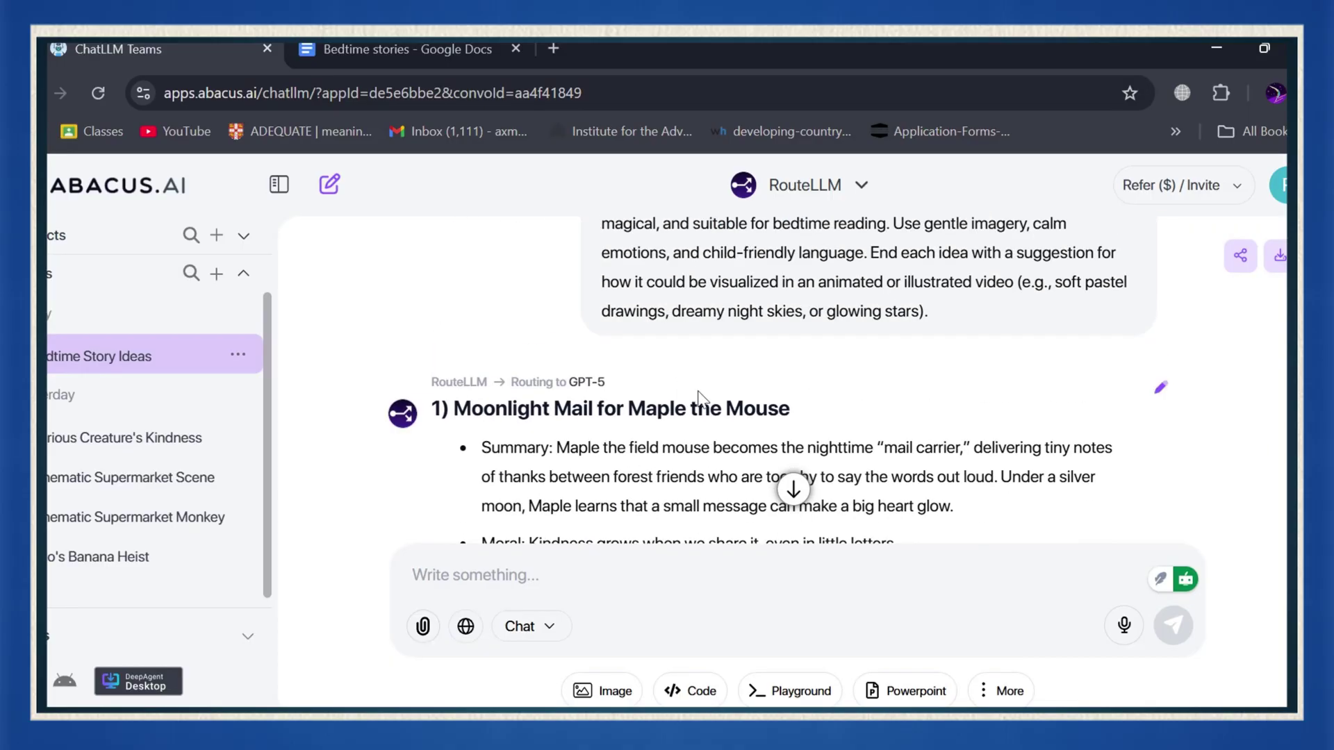
scroll(813, 369, "down", 2)
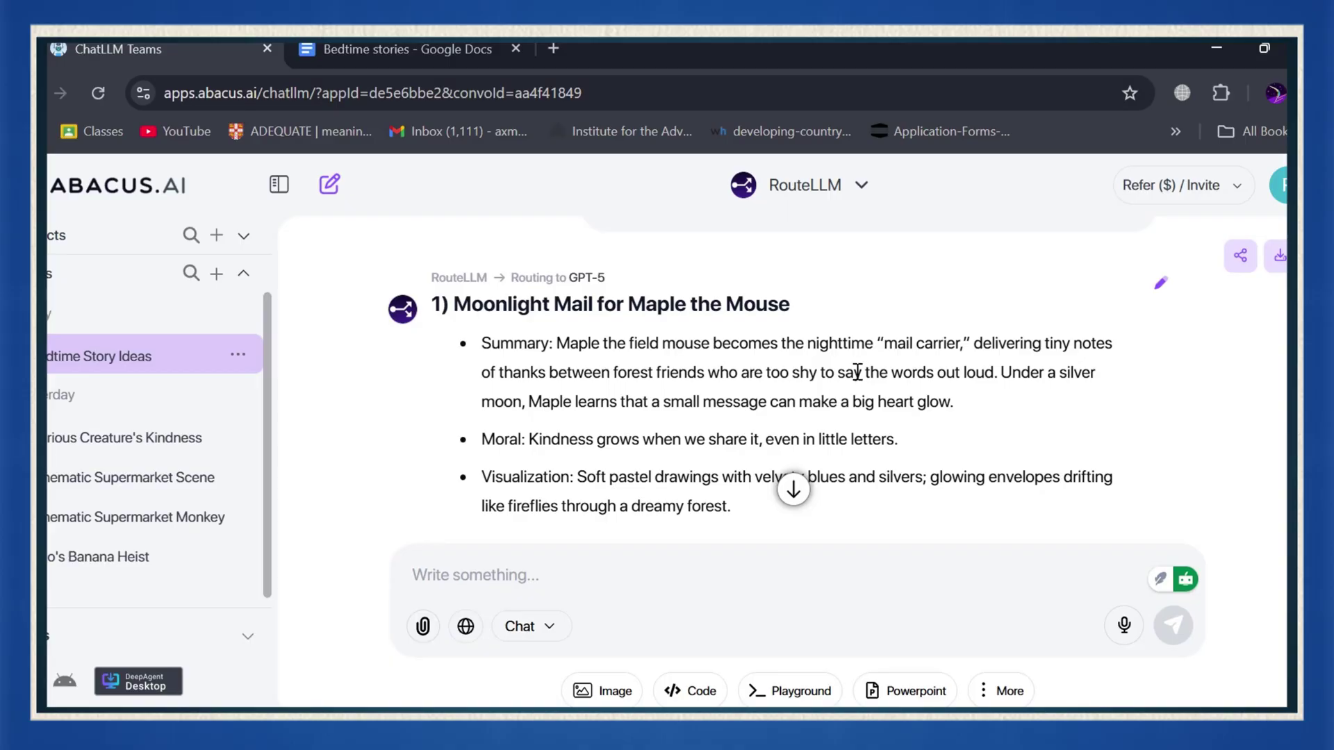
scroll(883, 381, "down", 15)
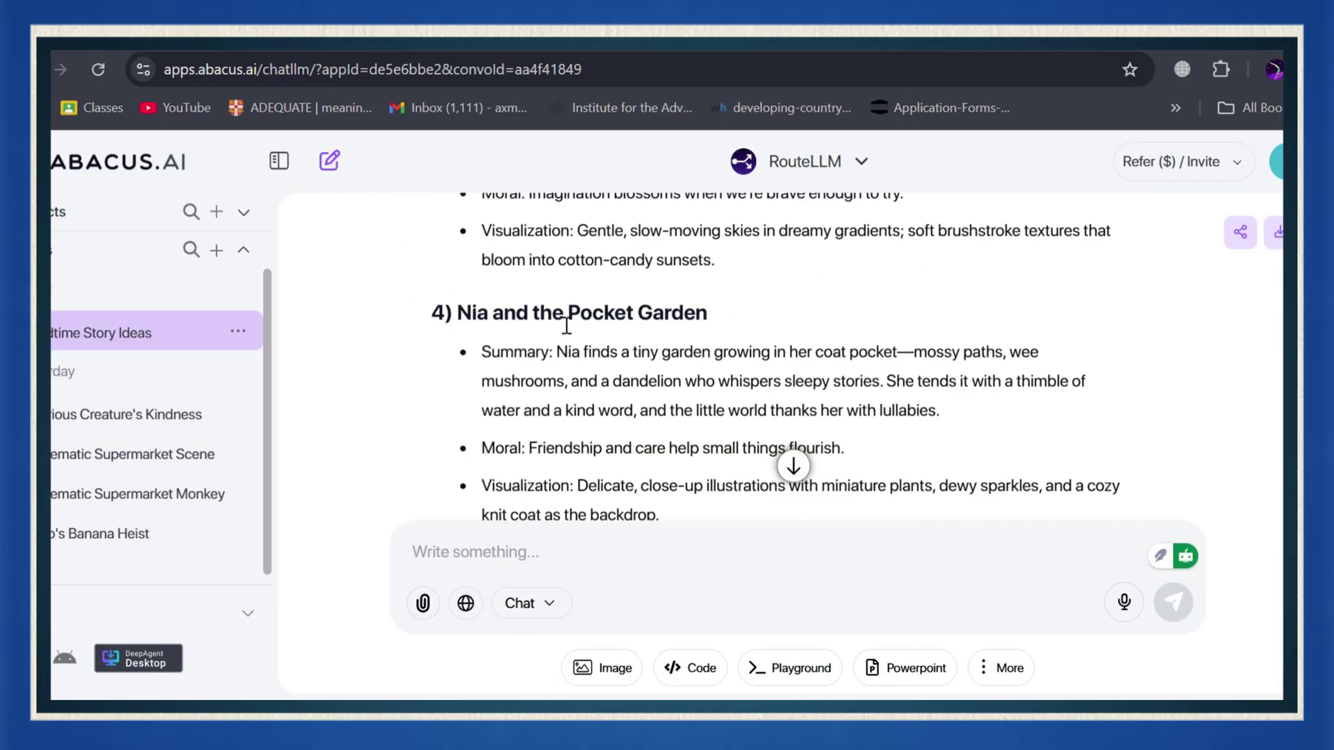
scroll(587, 323, "up", 3)
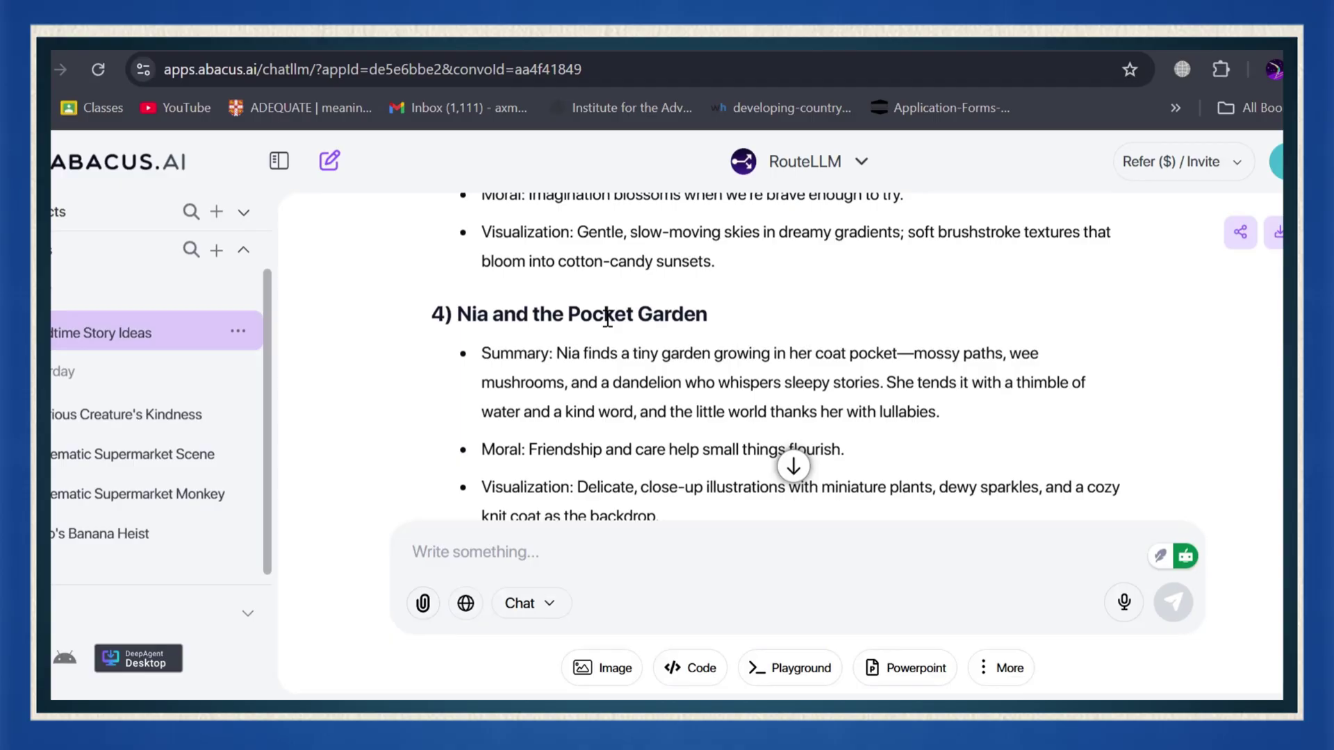
triple_click(607, 319)
left_click(691, 321)
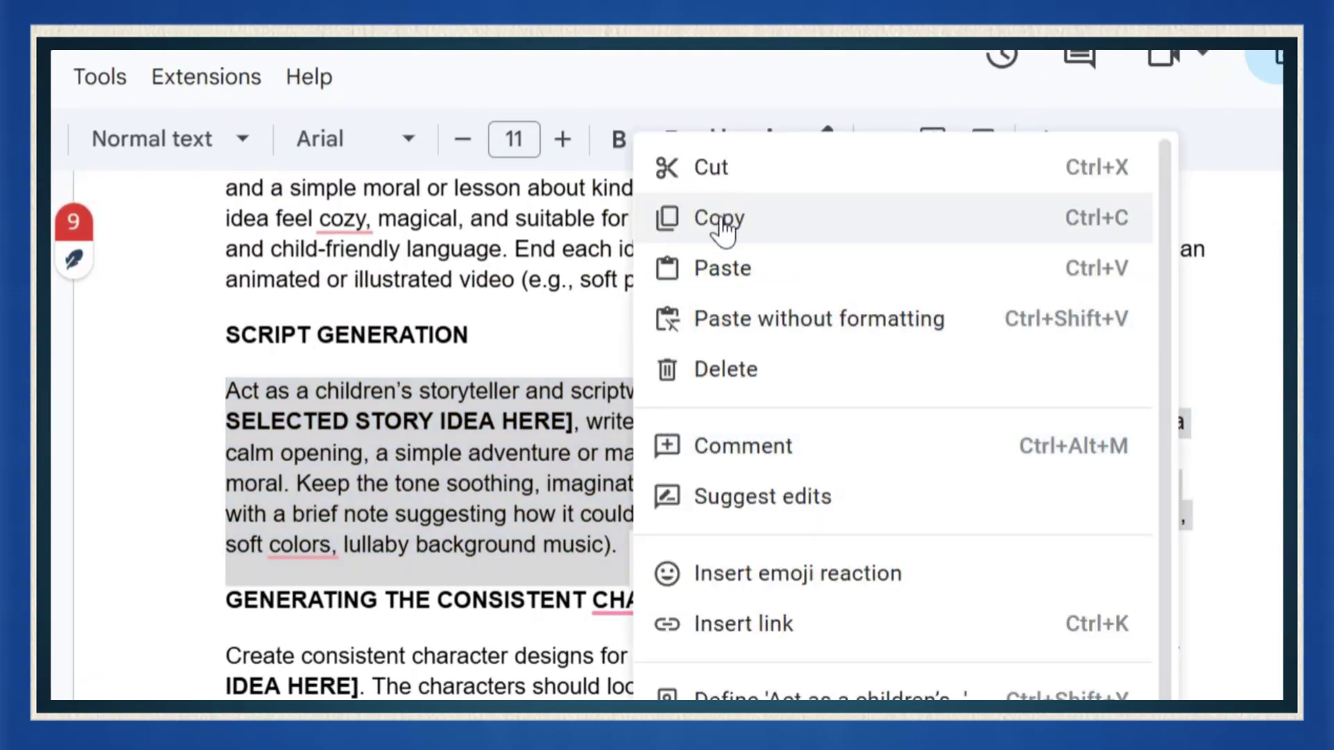
Send the script prompt with its story-idea placeholder replaced by 'Nia and the Pocket Garden'.
left_click(719, 218)
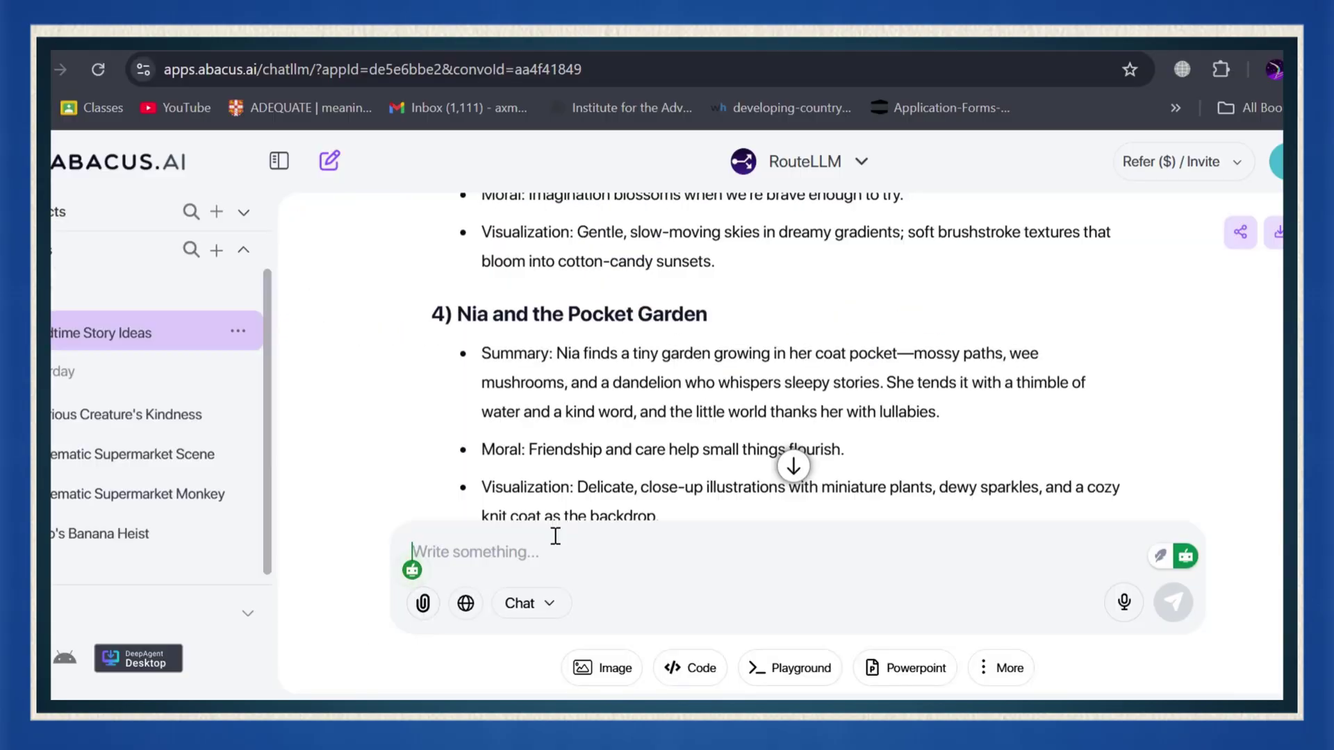
type("Act as a children’s storyteller and scriptwriter. Using the bedtime story idea titled [INSERT SELECTED STORY IDEA HERE], write a short 2–3 minute script for kids aged 3–7. Include a calm opening, a simple adventure or magical moment, and a peaceful ending with a gentle moral. Keep the tone soothing, imaginative, and rhythmic—perfect for bedtime narration. End with a brief note suggesting how it could be visualized in an animated or illustrated video (e.g., soft colors, lullaby background music).")
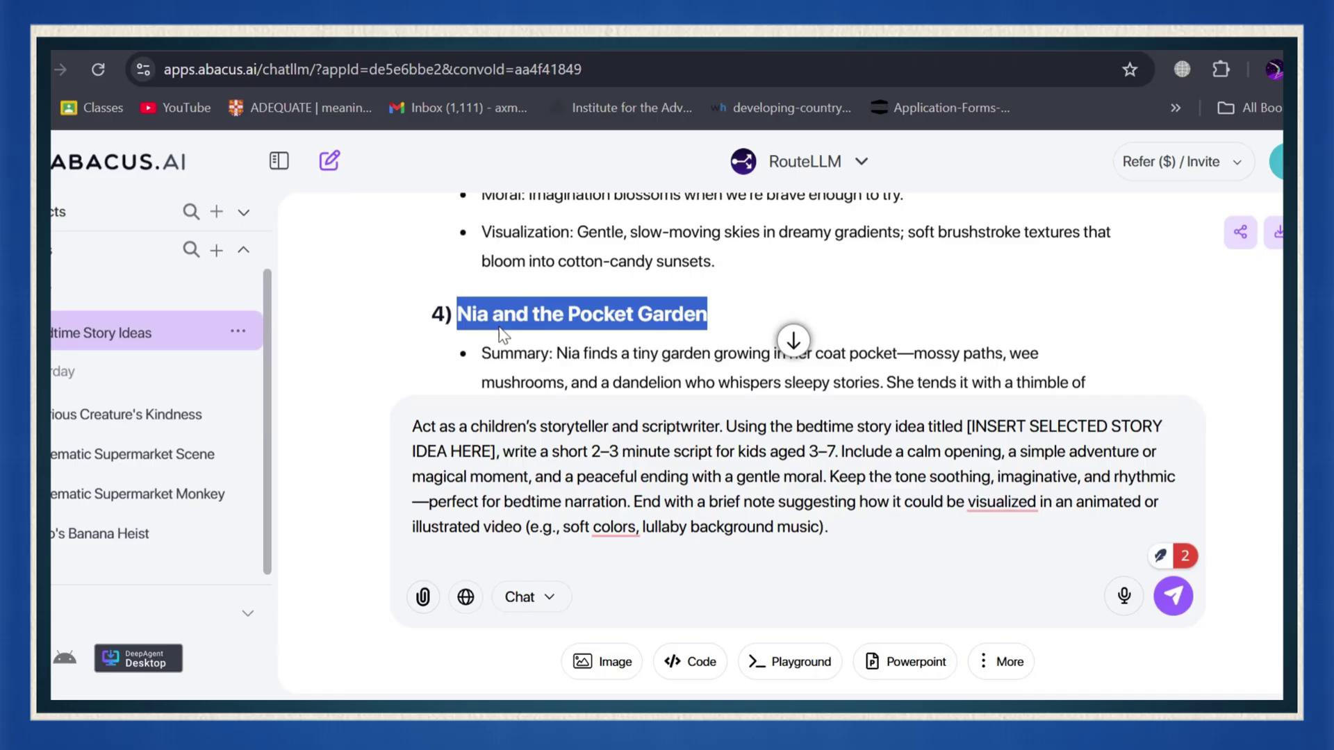
key("ctrl+c")
left_click_drag(494, 451, 969, 426)
key("BackSpace")
key("ctrl+v")
key("Return")
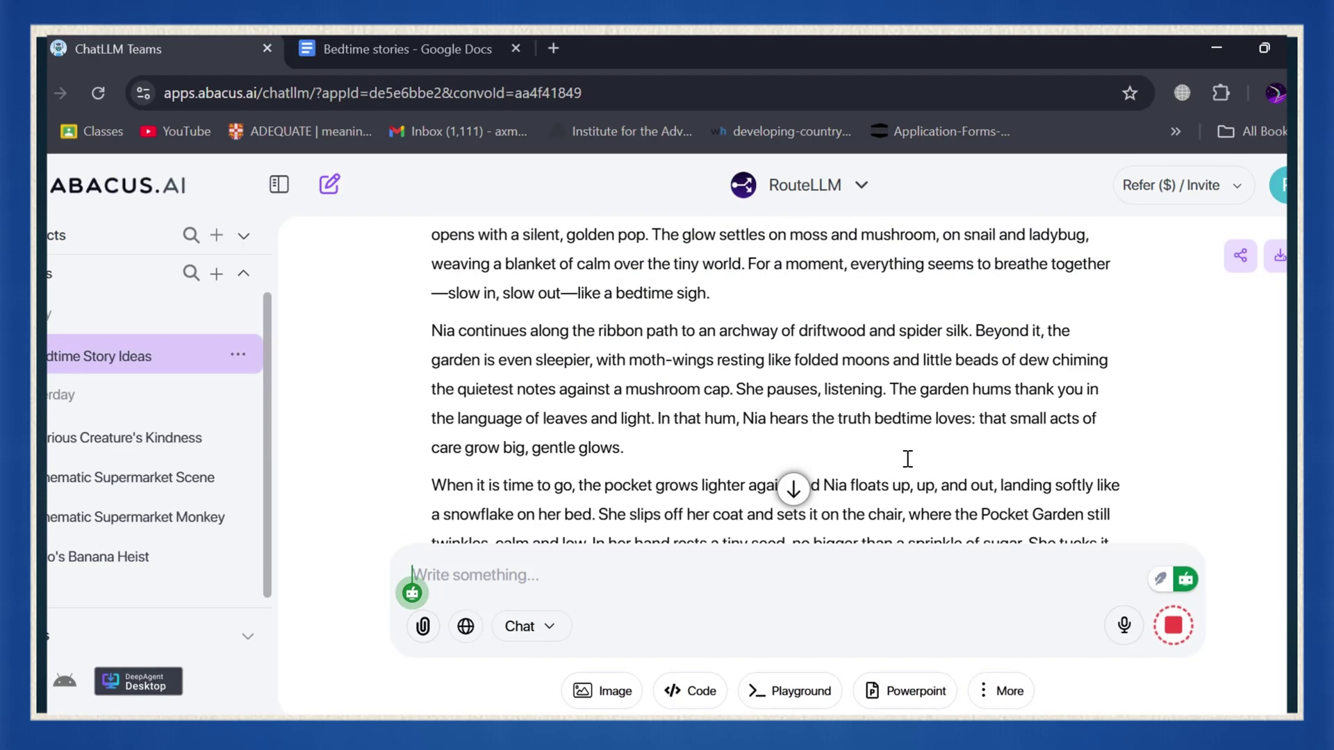
scroll(907, 455, "down", 3)
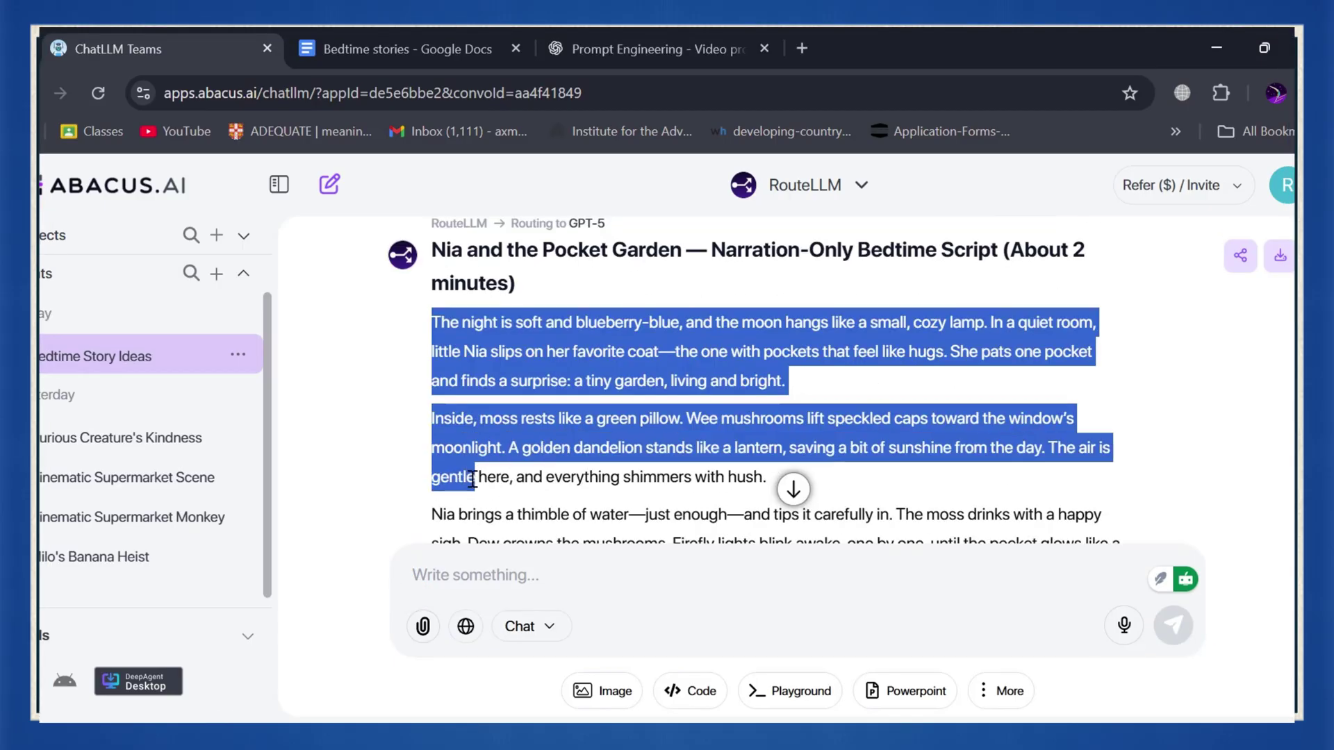
Copy the Nia story script from the chat response.
left_click_drag(795, 485, 1056, 466)
right_click(768, 377)
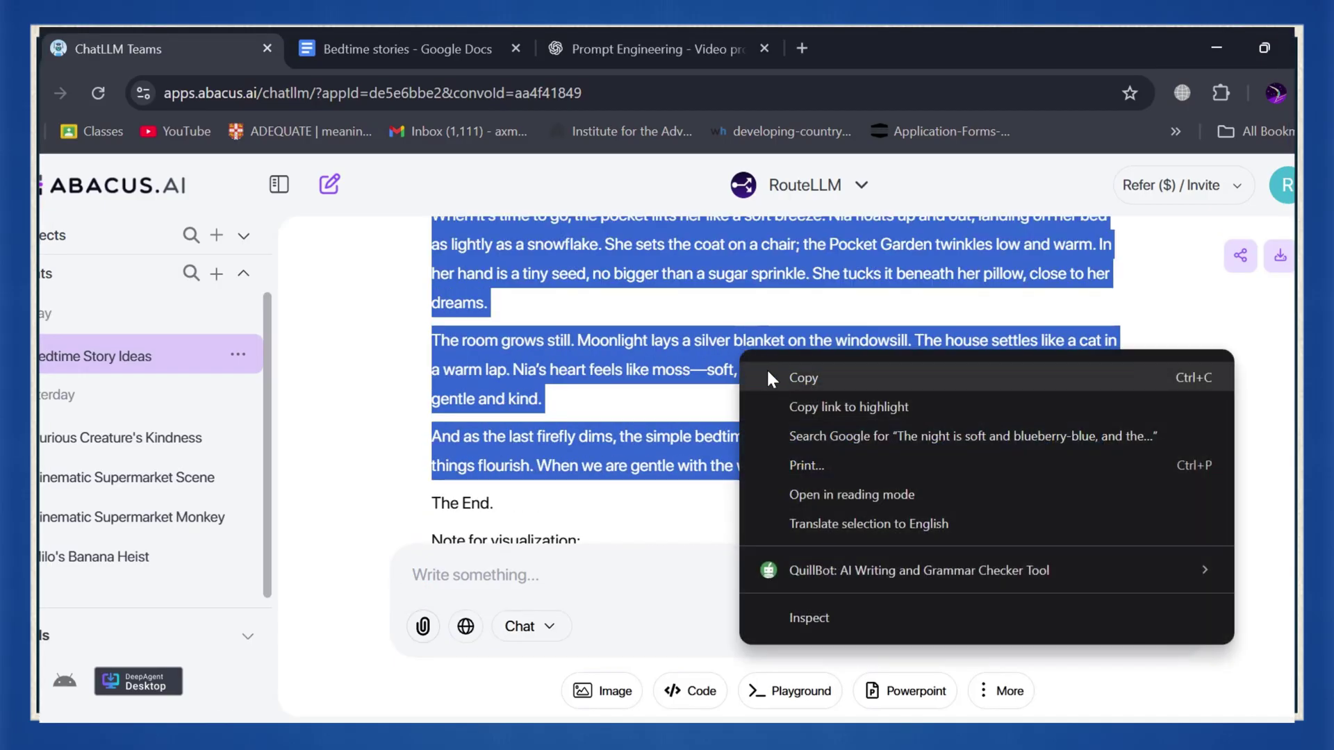
left_click(794, 381)
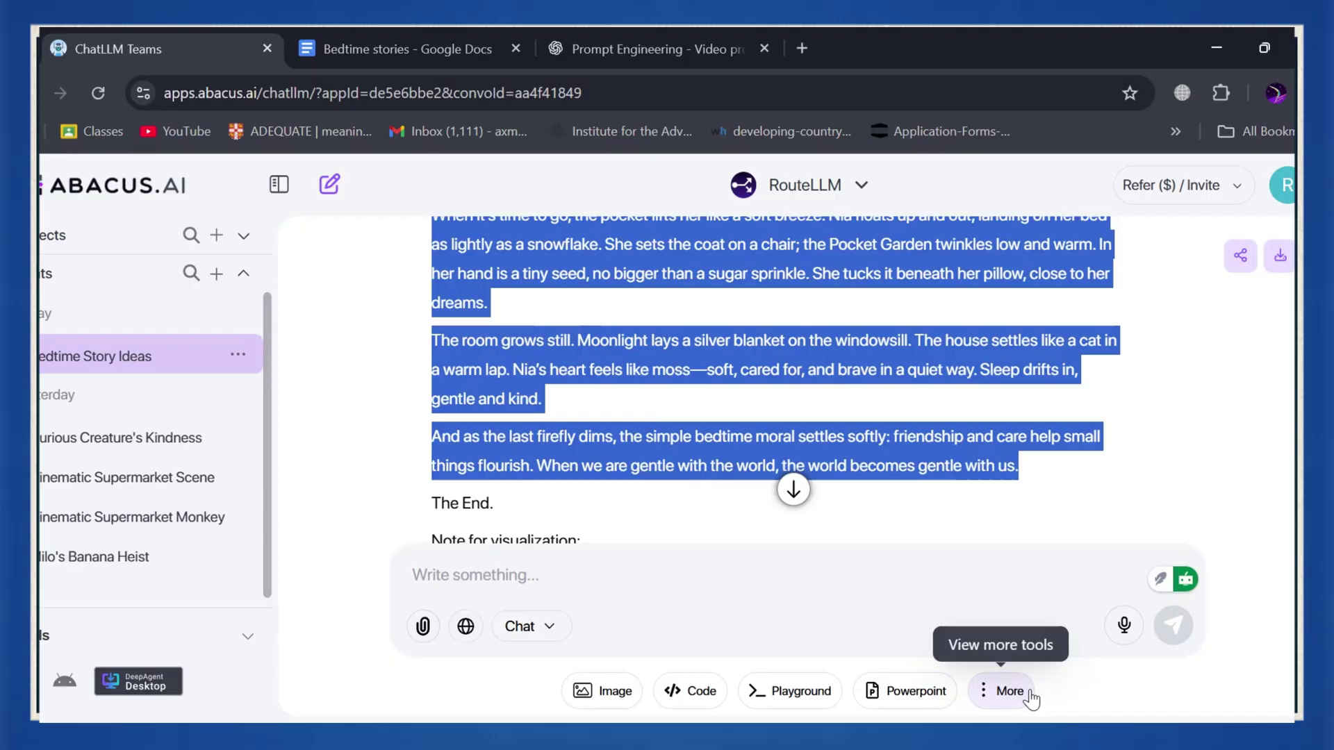
Generate an ElevenLabs V3 voiceover of the pasted script in the Aria voice.
left_click(1012, 692)
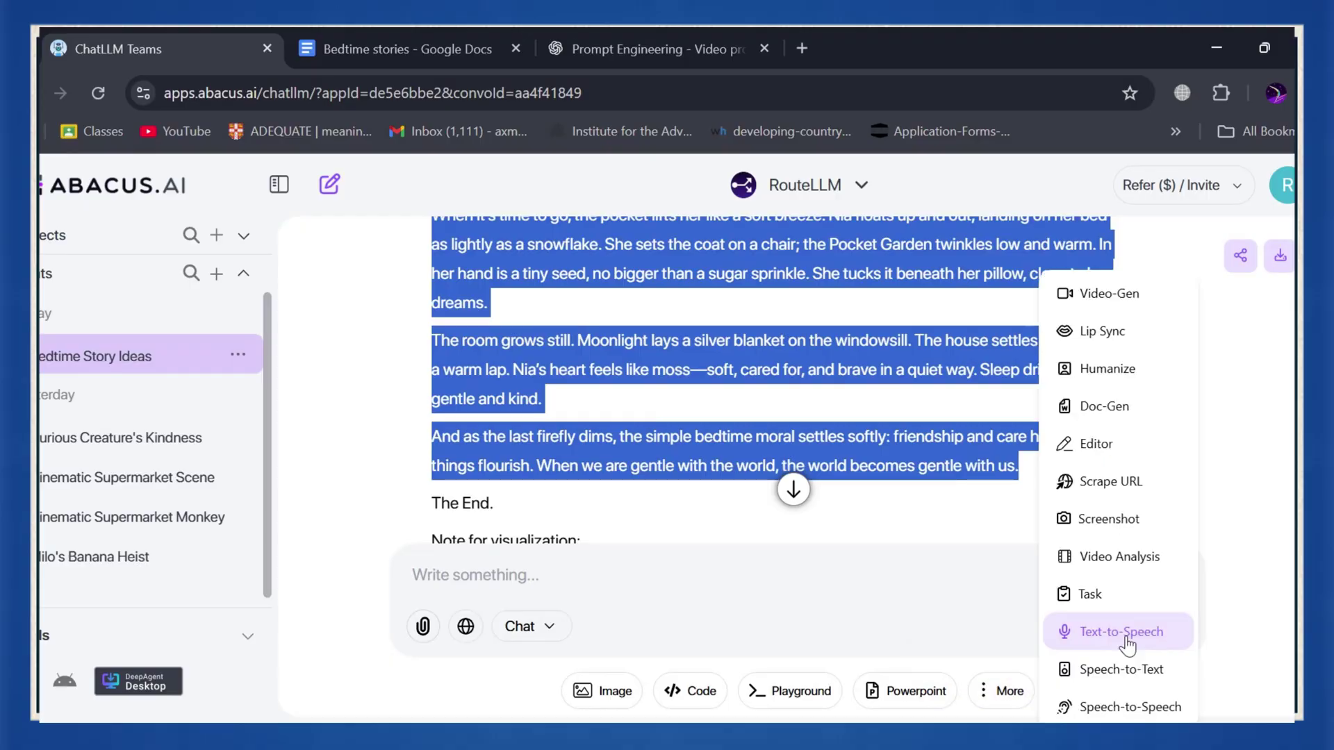
left_click(1125, 633)
left_click(585, 311)
left_click(571, 355)
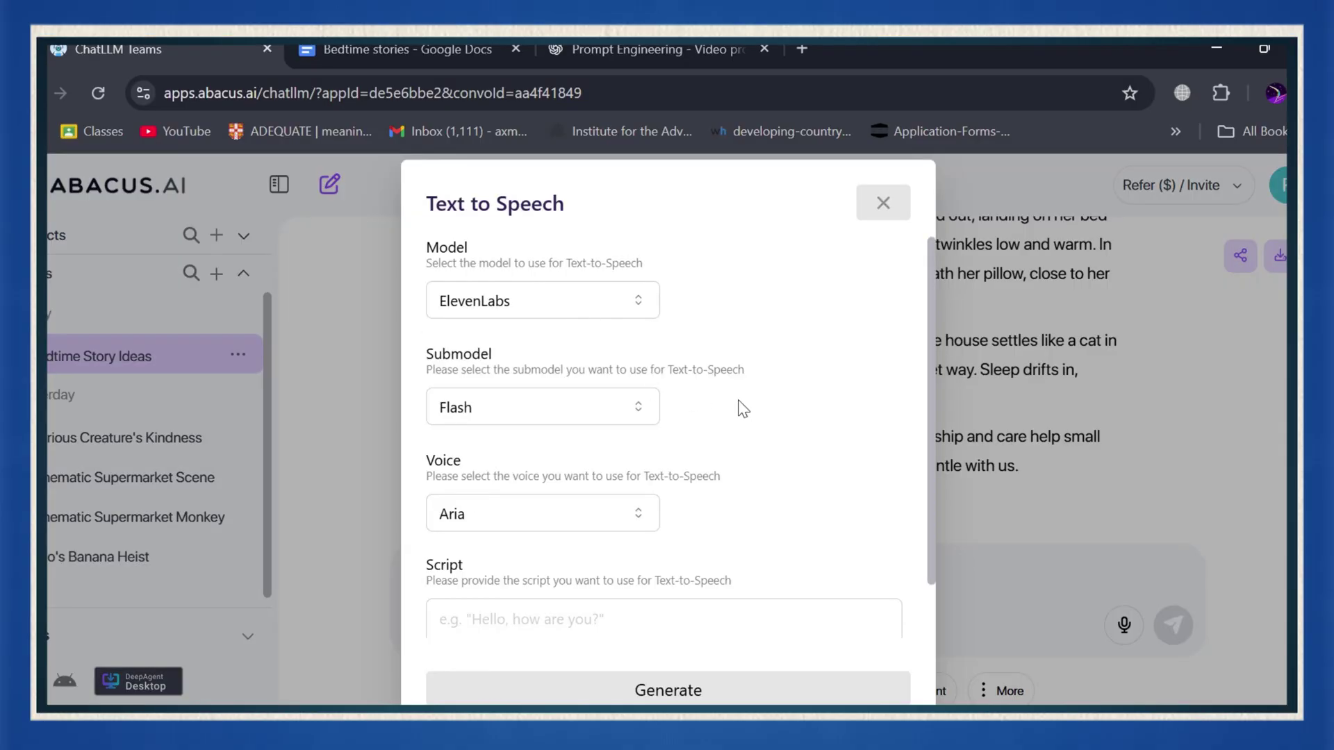
left_click(612, 514)
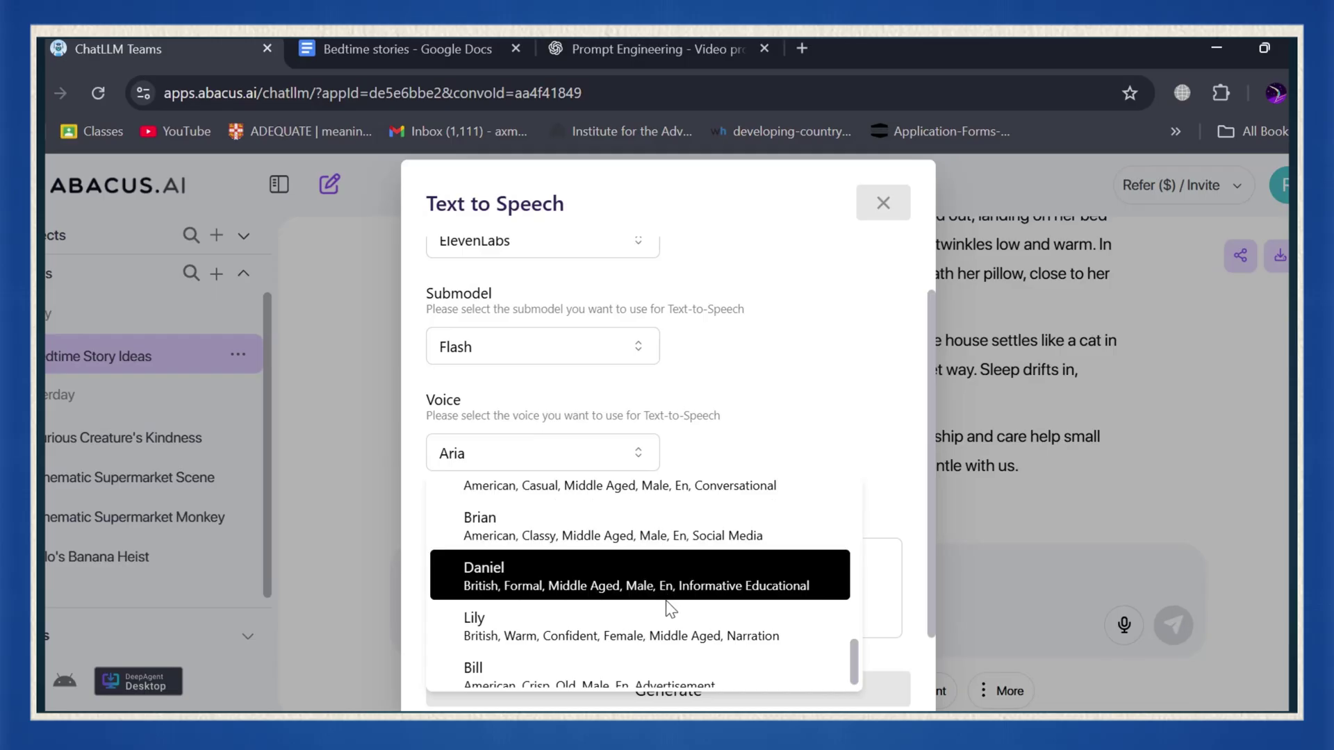
left_click(660, 623)
left_click(498, 575)
key("ctrl+v")
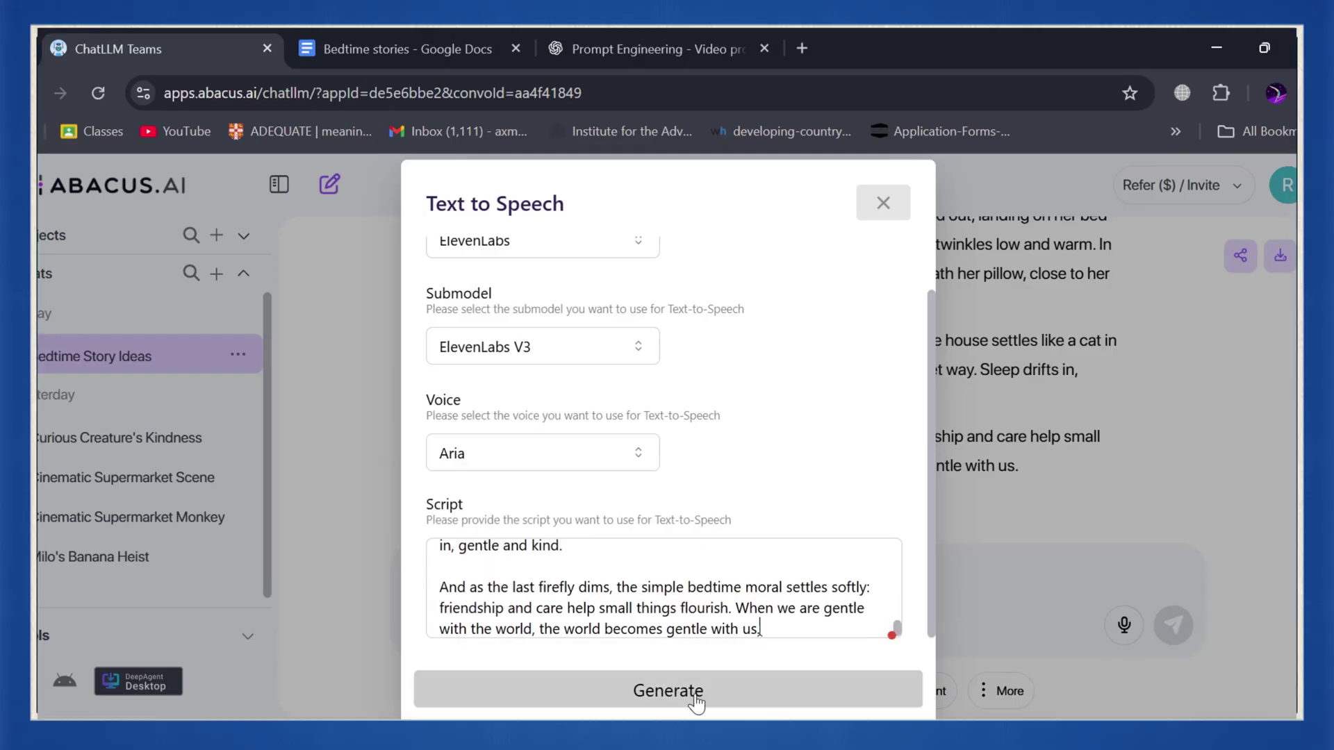
left_click(694, 699)
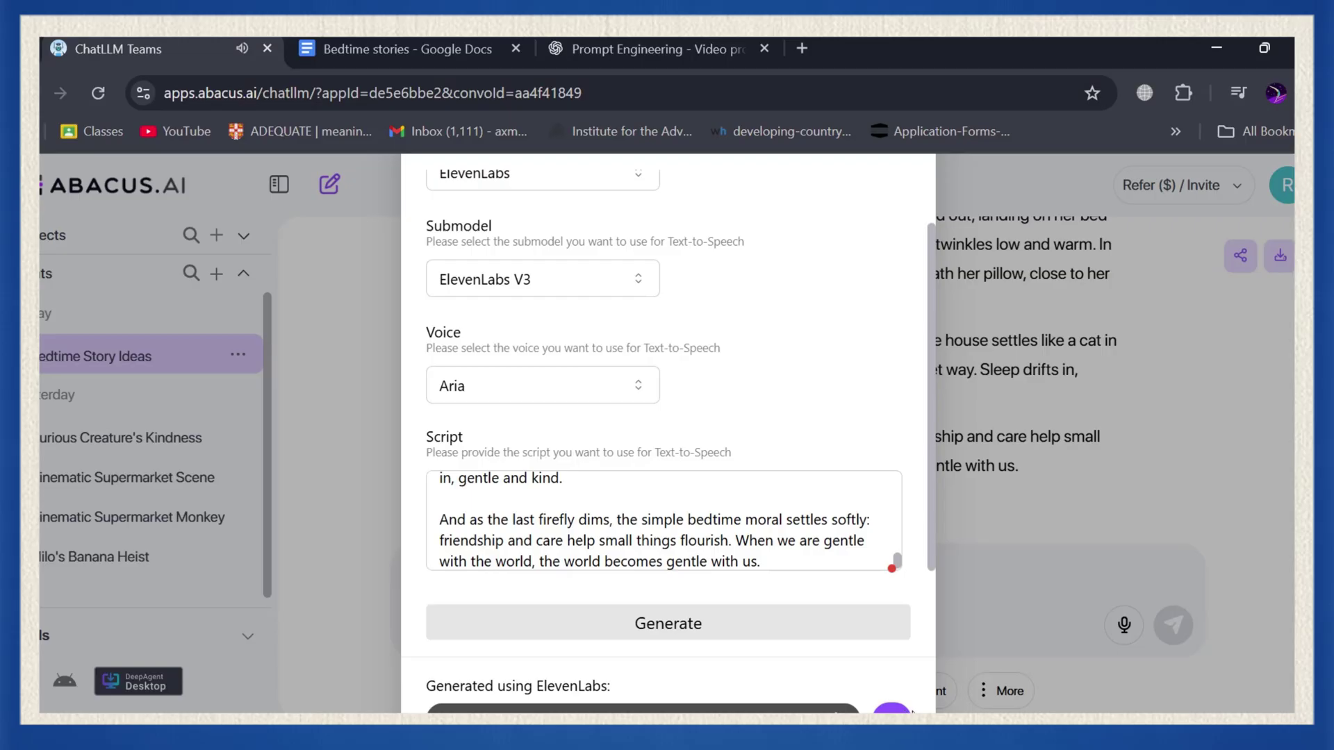
Close Text to Speech, copy the consistent-characters image prompt, and switch back to ChatLLM.
key("Escape")
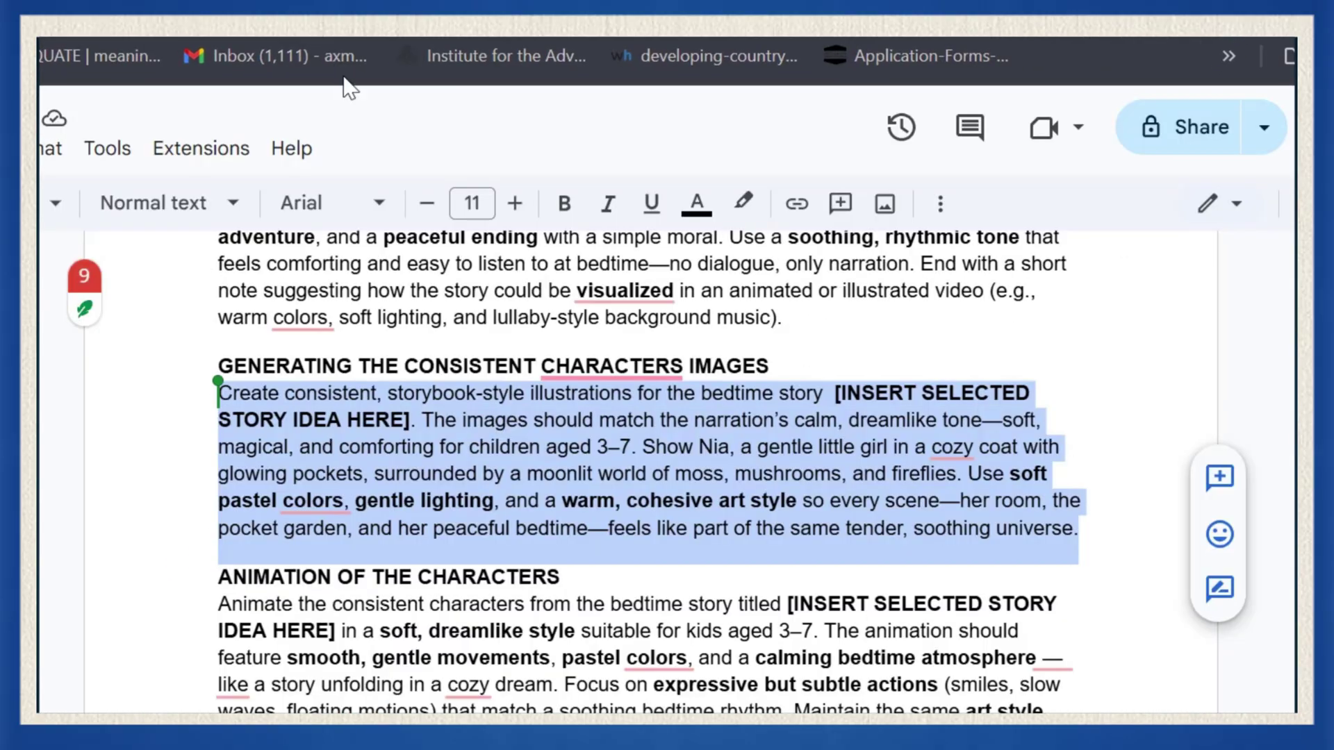
scroll(514, 445, "down", 4)
scroll(520, 445, "up", 2)
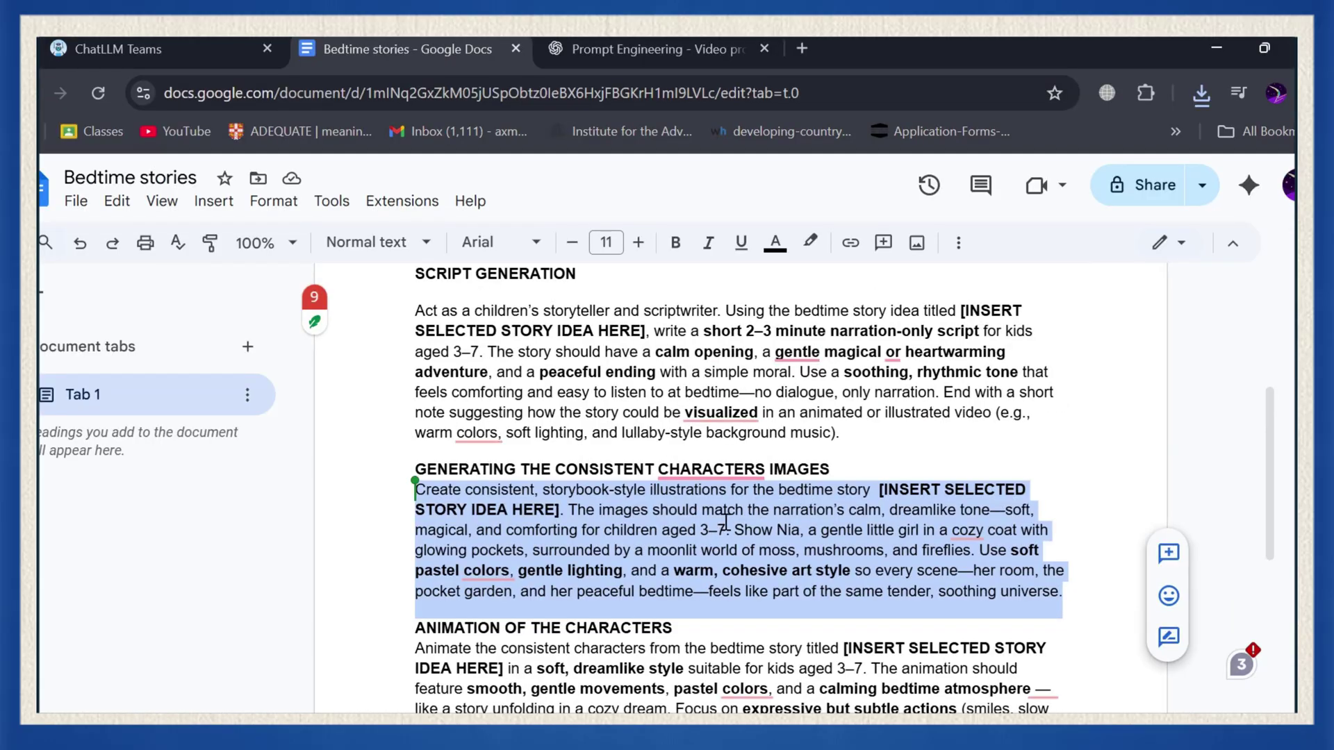
right_click(725, 521)
left_click(812, 284)
key("ctrl+1")
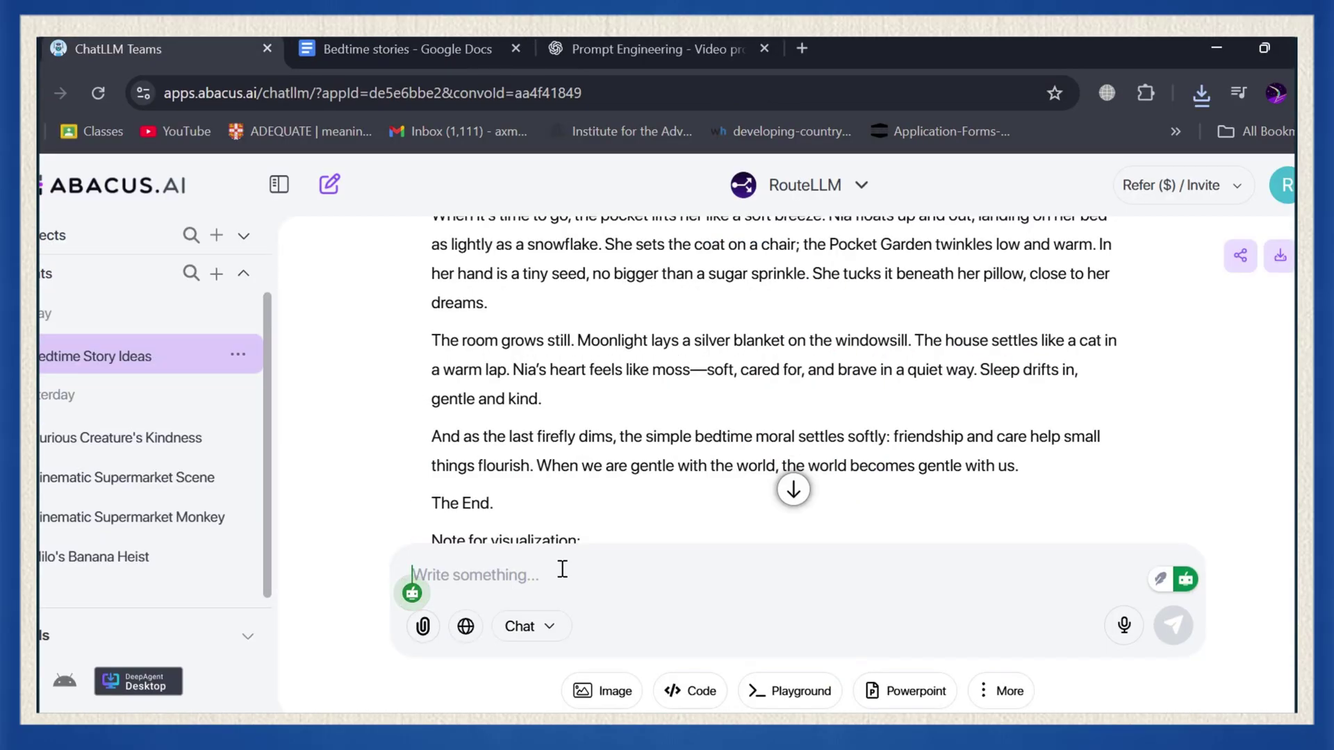
Paste the illustration prompt for Nia and the Pocket Garden and send it.
key("ctrl+v")
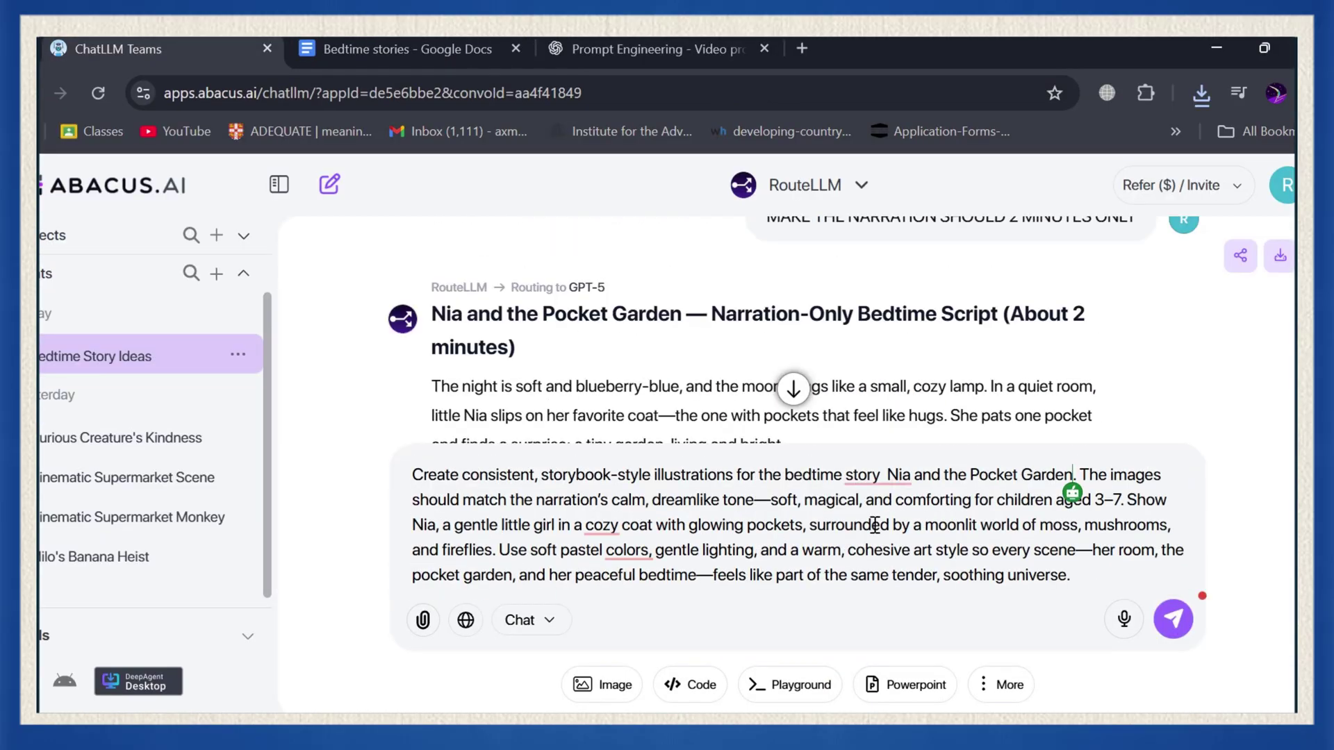
left_click(1073, 575)
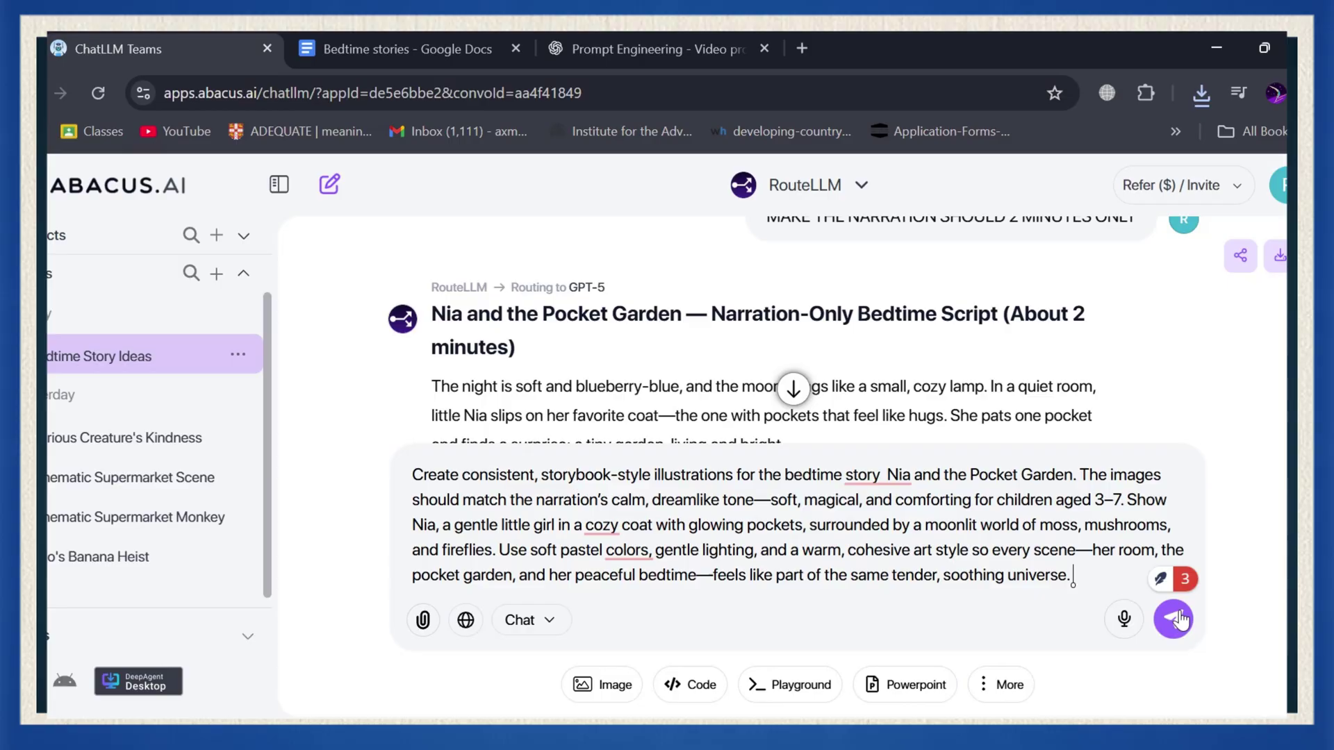
left_click(1172, 624)
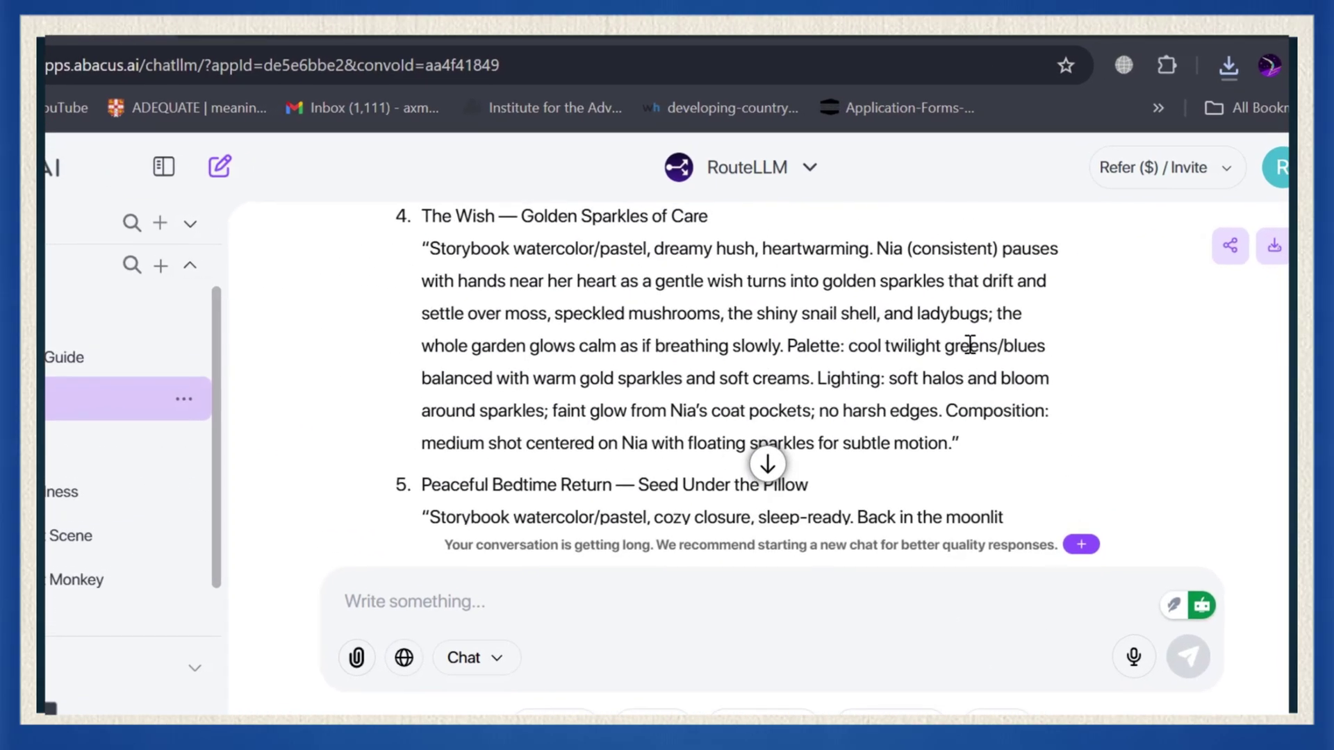
Copy the returned 'Moonlit Cozy Bedroom — Discovery' scene 1 prompt.
scroll(903, 347, "up", 10)
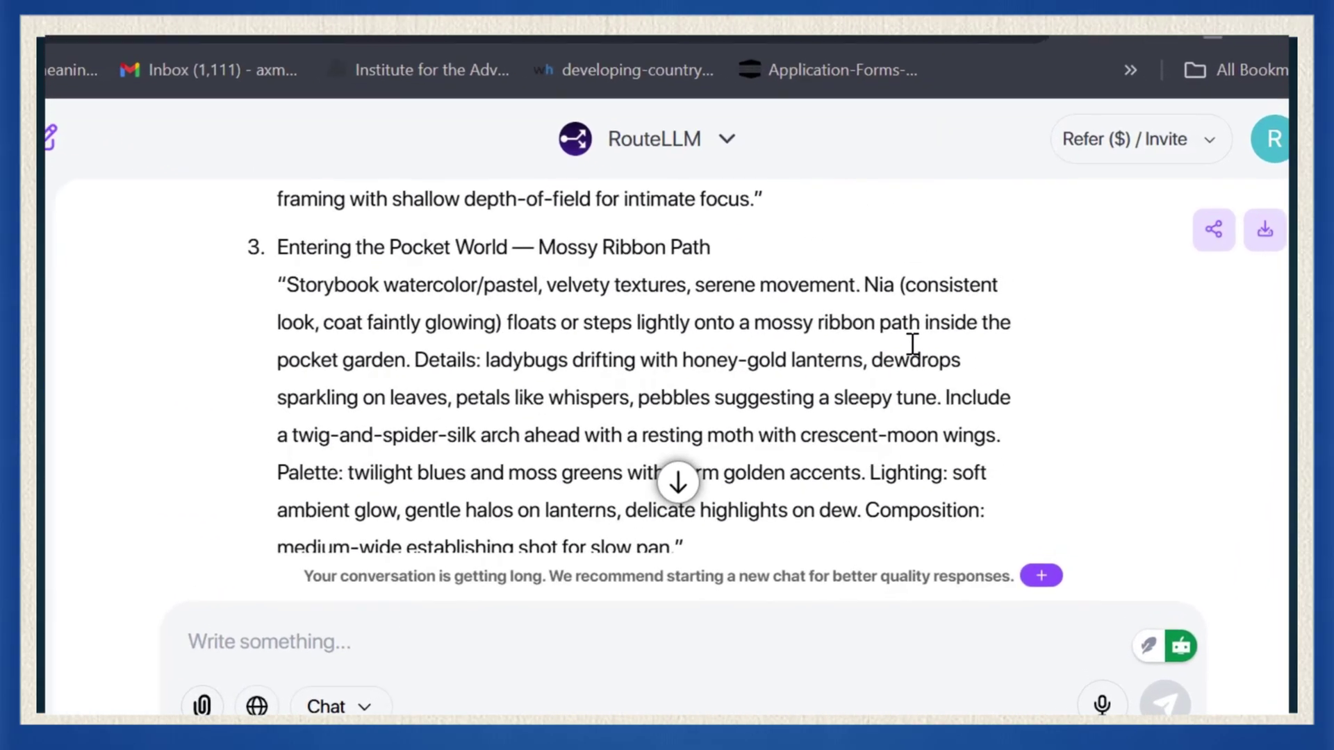
scroll(898, 344, "up", 6)
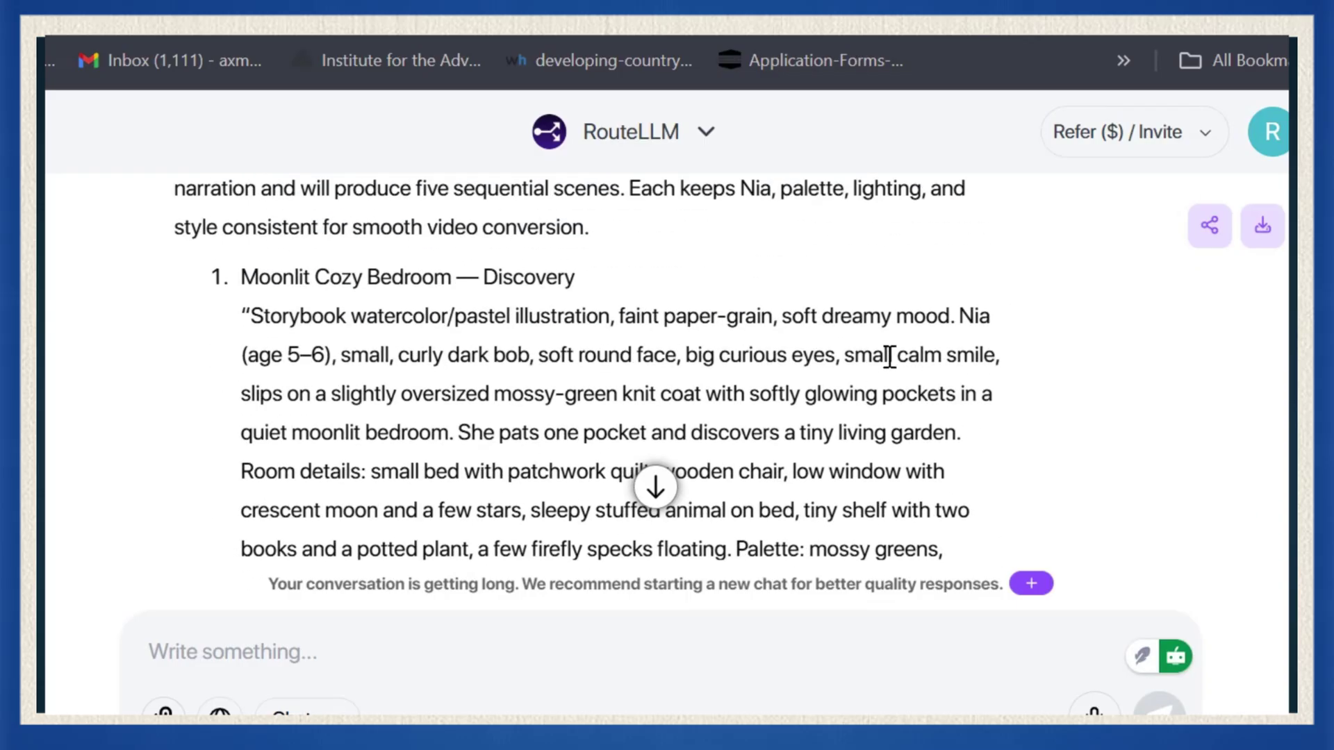
scroll(889, 356, "down", 2)
left_click_drag(583, 448, 255, 314)
right_click(568, 355)
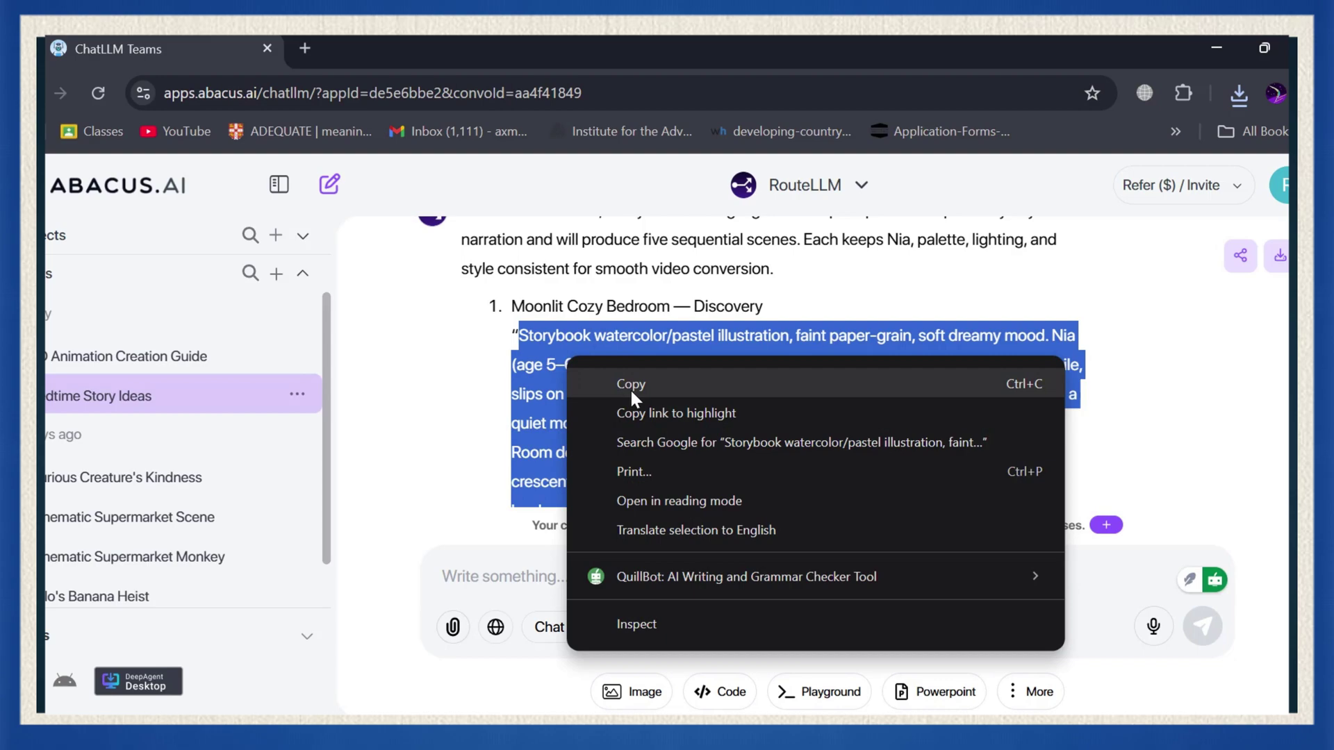
left_click(629, 383)
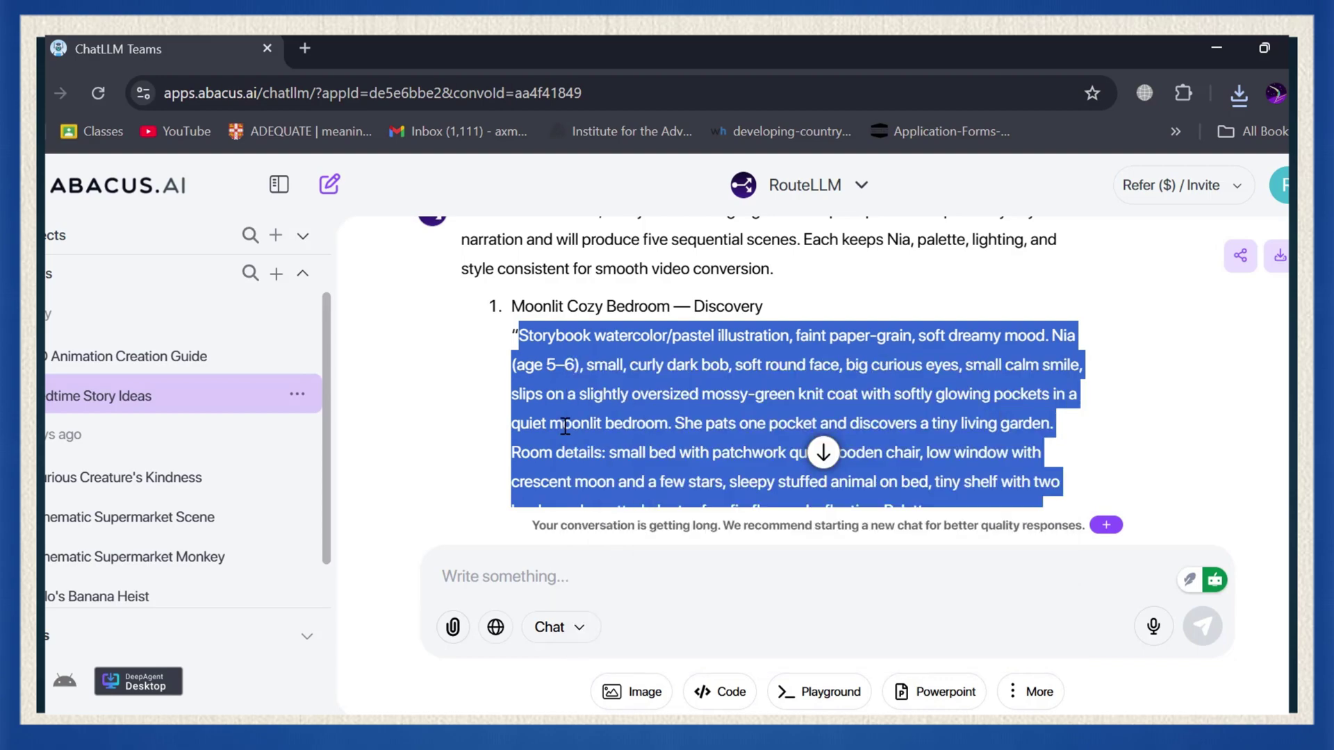
Generate a 16:9 Nano Banana image from the Moonlit Cozy Bedroom scene prompt.
left_click(634, 703)
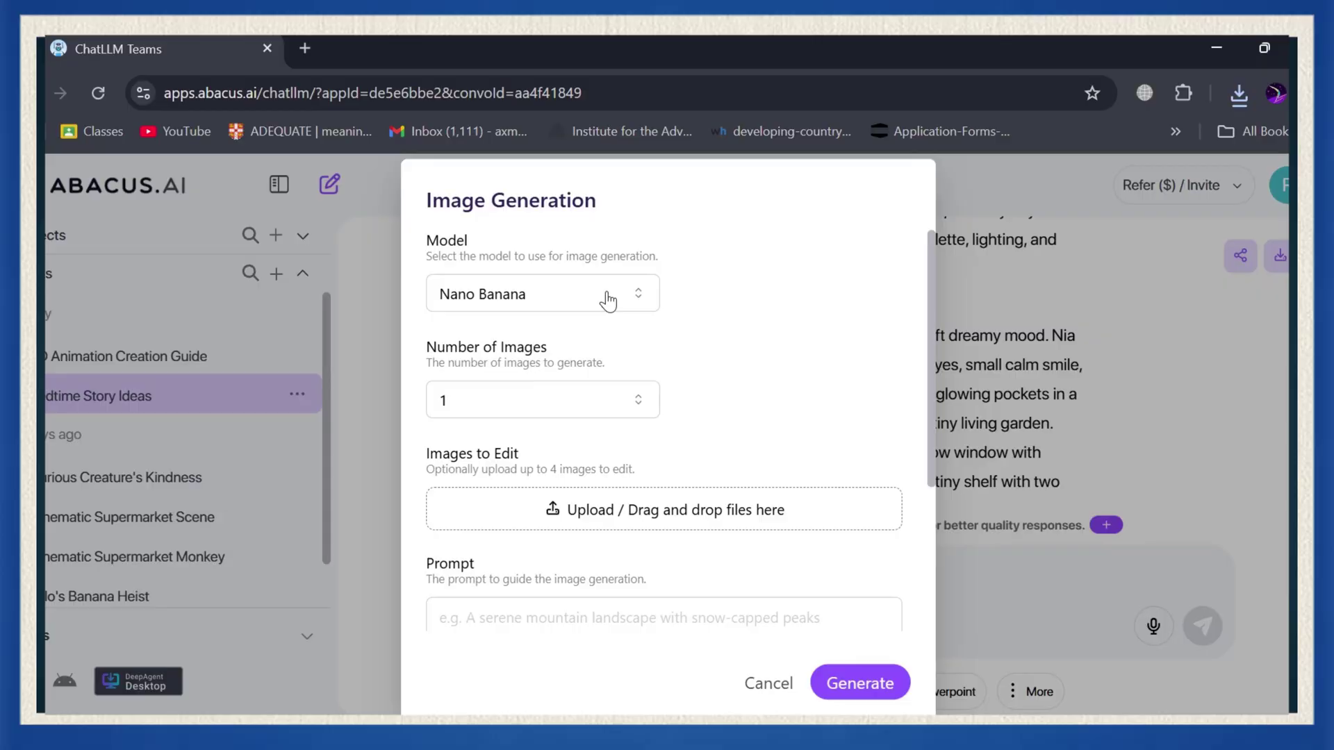
left_click(608, 300)
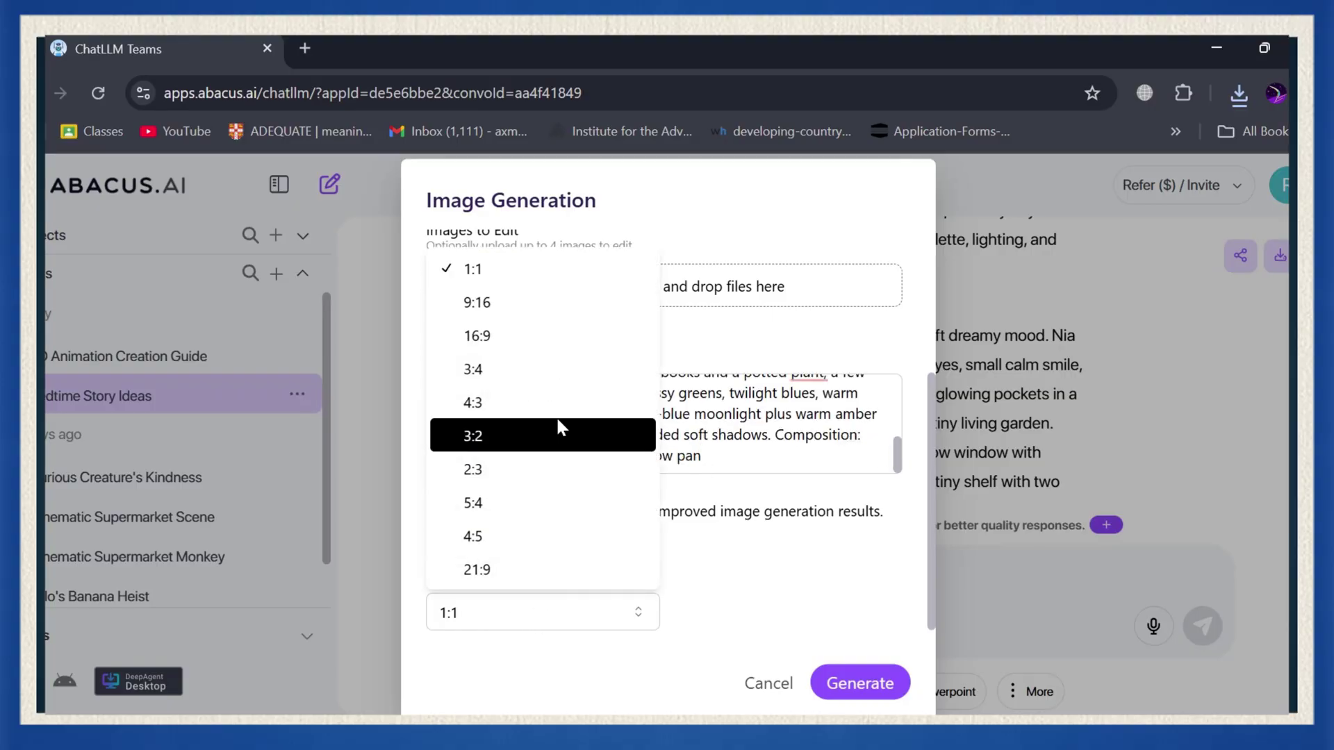
left_click(476, 248)
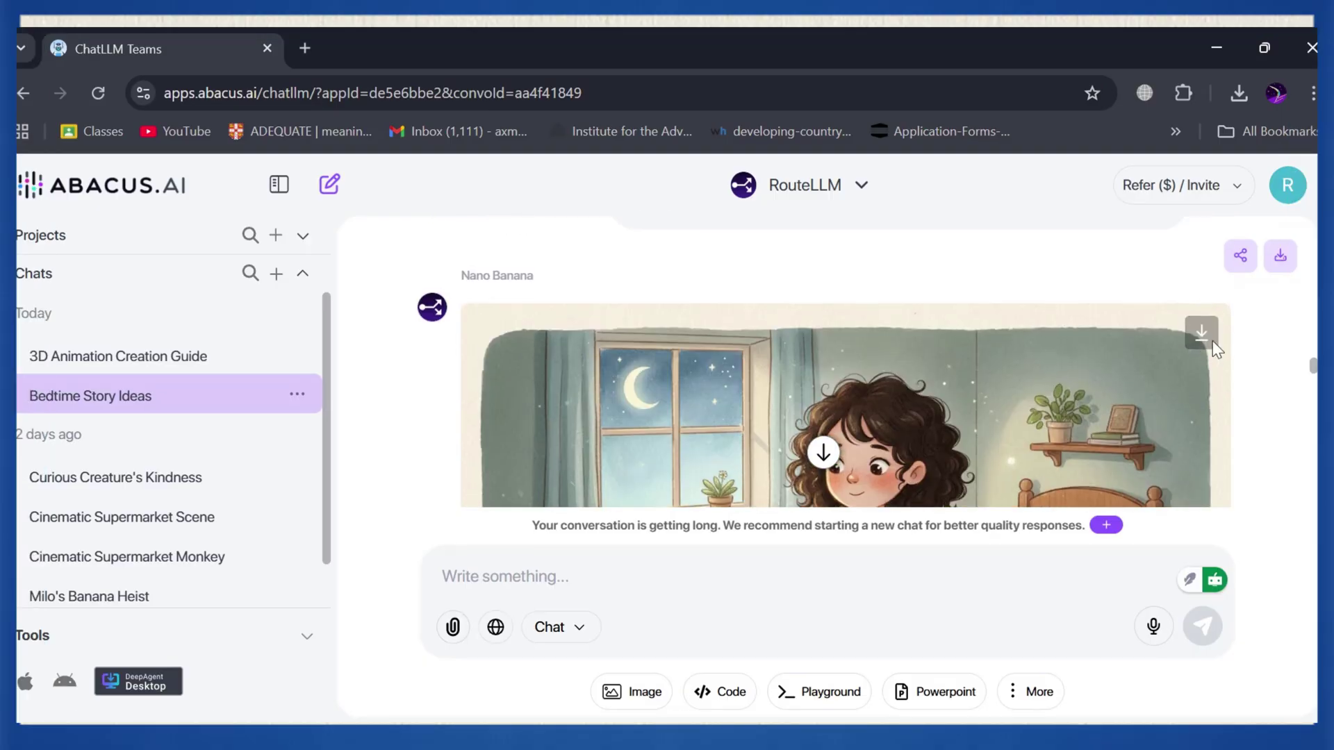
Download the bedroom picture, saving it as scene1.
left_click(1201, 332)
type("scene1")
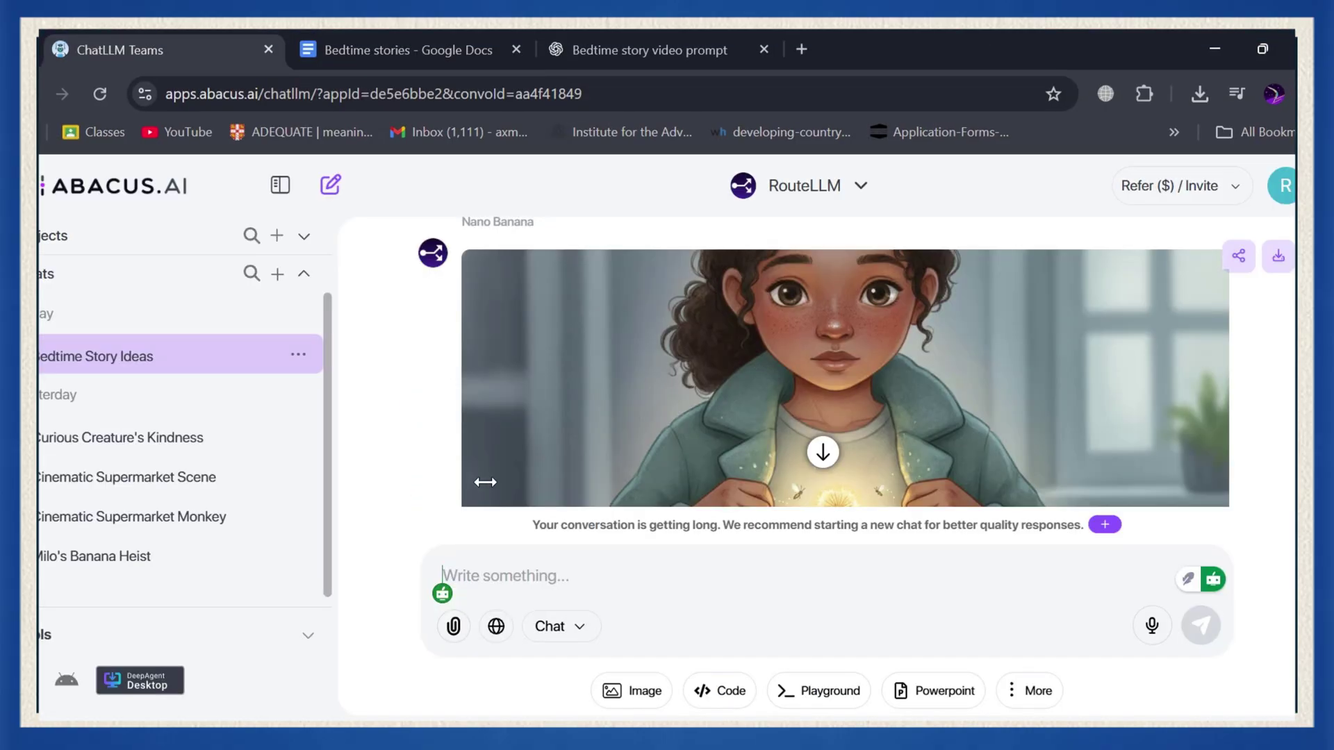
Paste the animation prompt and review the five-part reply from Image 1 to Image 5.
key("ctrl+v")
scroll(694, 313, "up", 5)
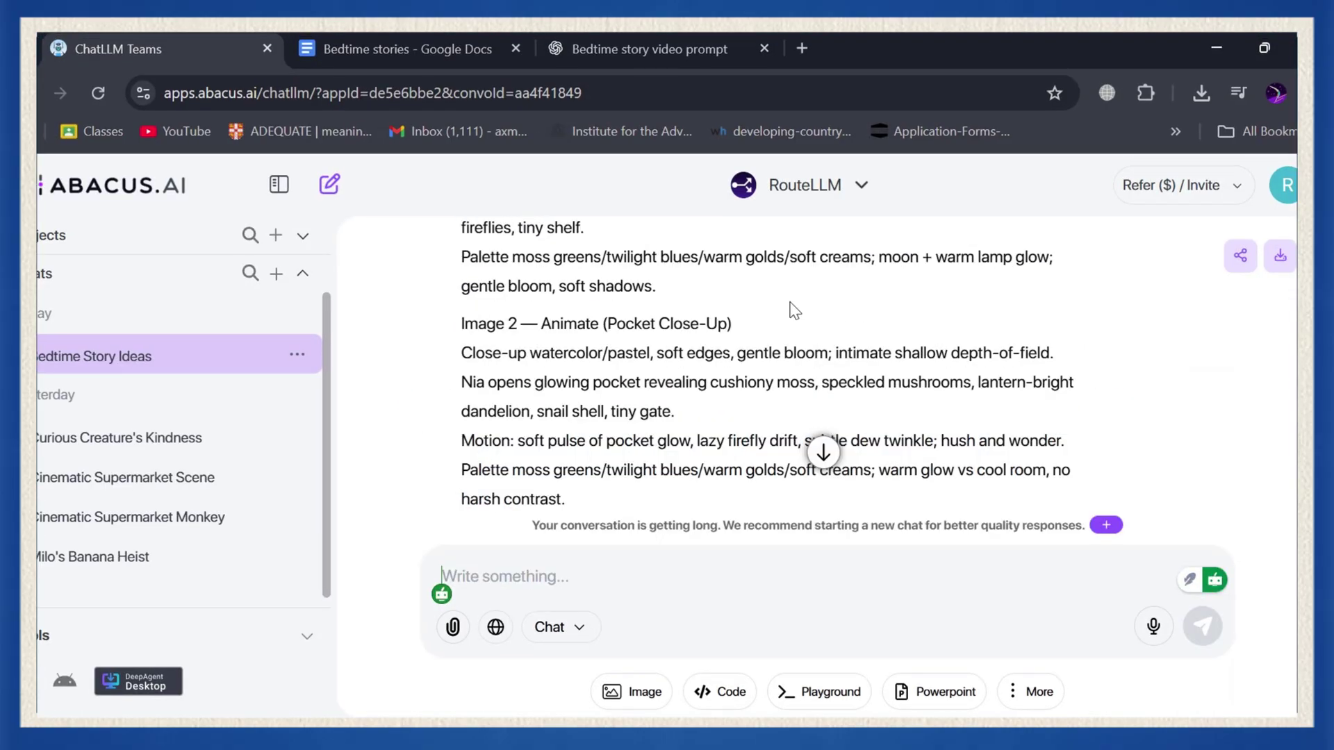
scroll(792, 307, "up", 2)
scroll(792, 326, "down", 2)
scroll(794, 332, "down", 10)
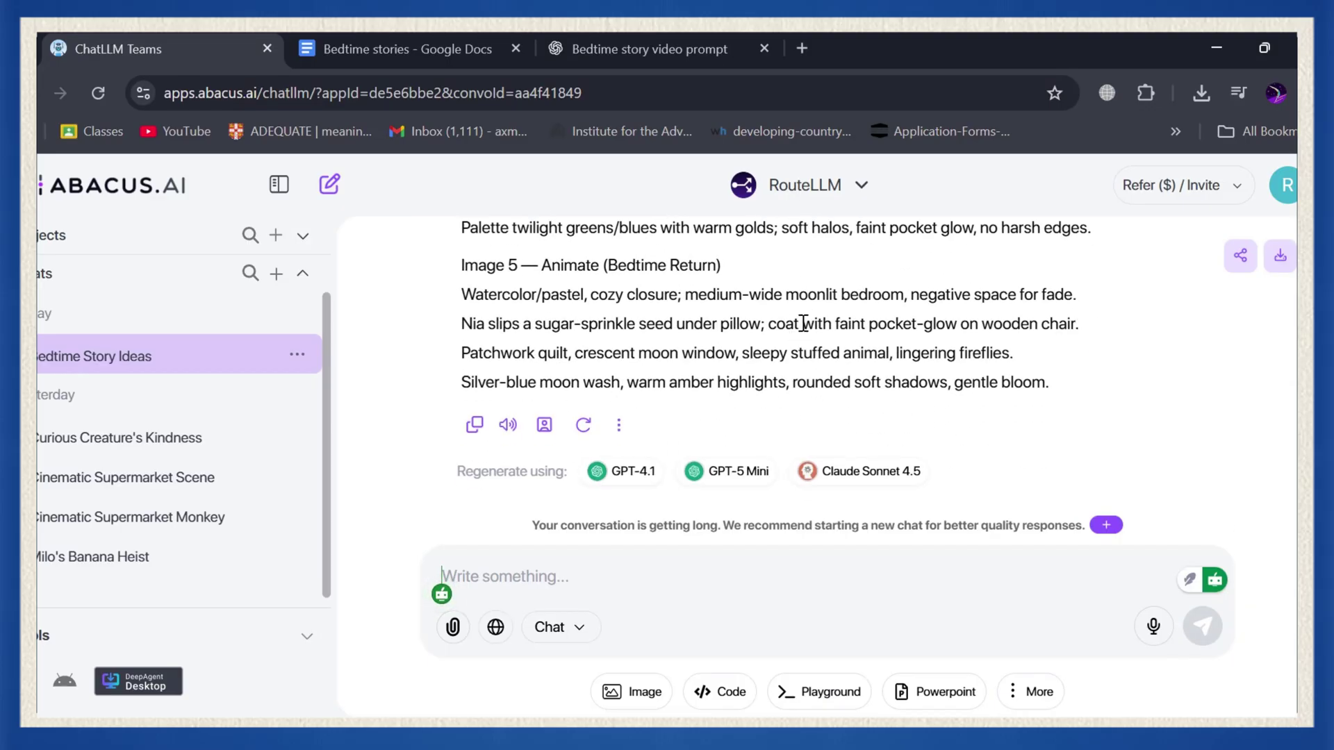
scroll(807, 325, "up", 5)
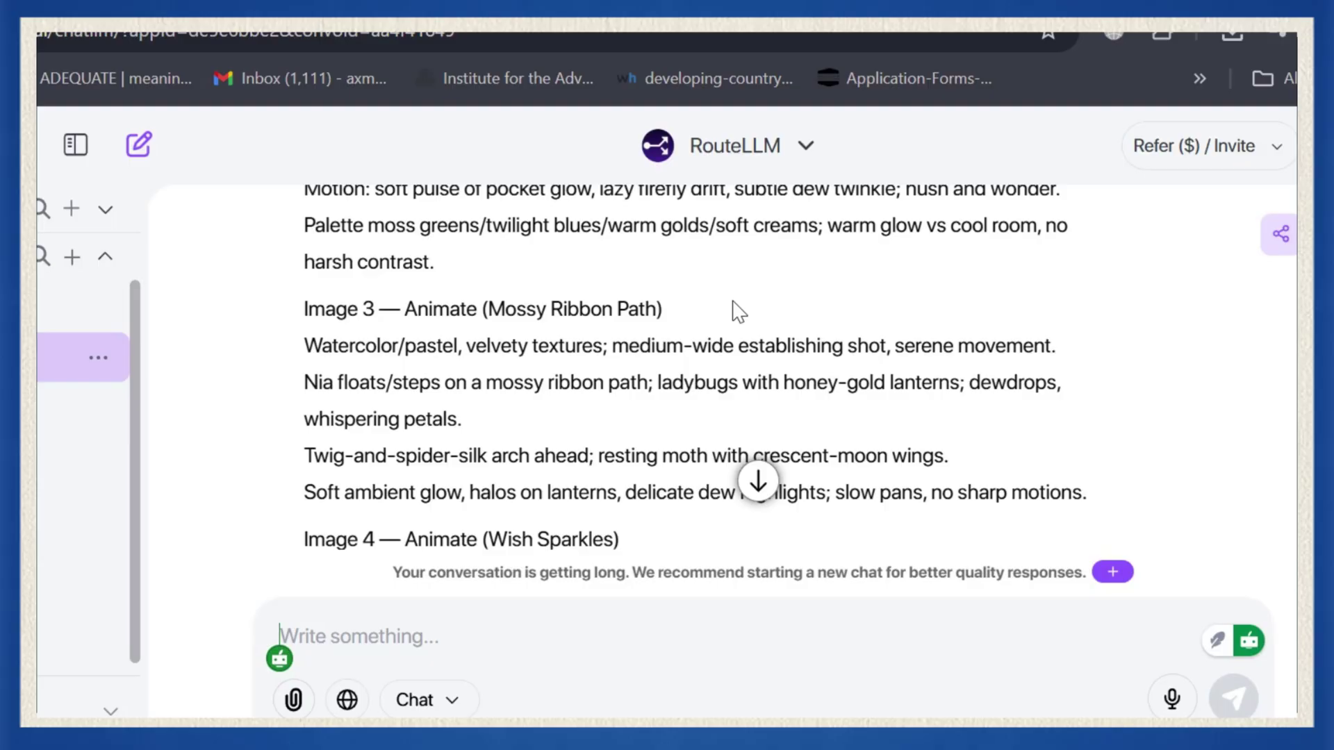
scroll(743, 313, "up", 10)
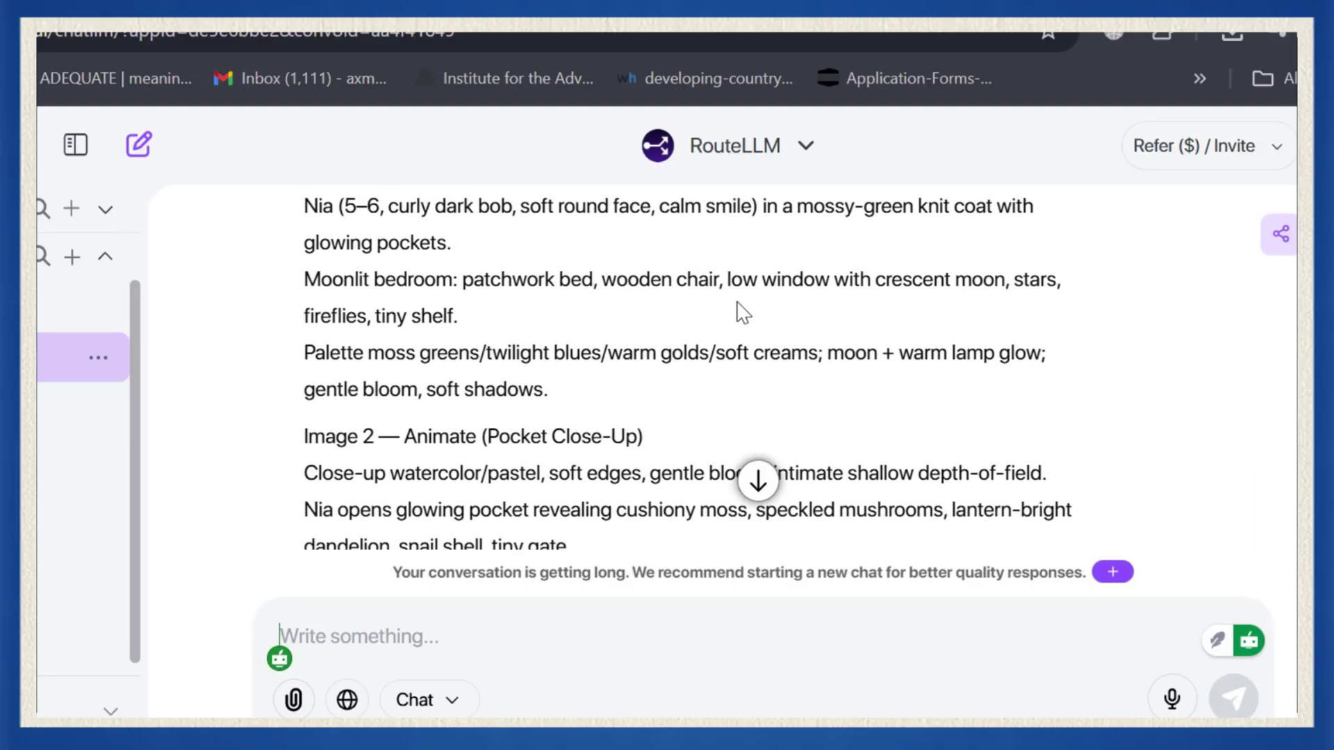
scroll(743, 323, "down", 4)
scroll(723, 321, "down", 2)
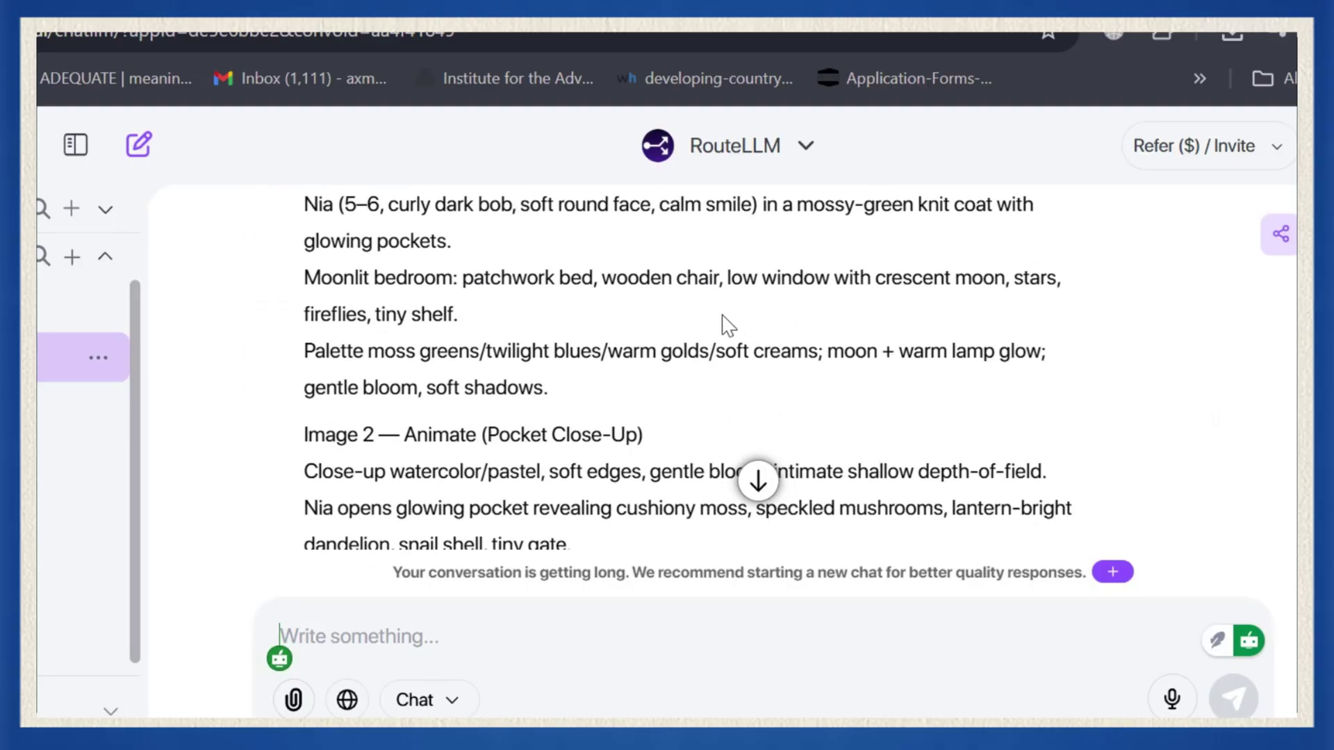
Select the four Image 1 prompt lines and bring up the copy menu.
scroll(723, 322, "up", 2)
left_click_drag(303, 262, 548, 518)
right_click(398, 262)
Copy the Image 1 prompt and start a Video-Gen job using Kling AI v2.5.
left_click(459, 300)
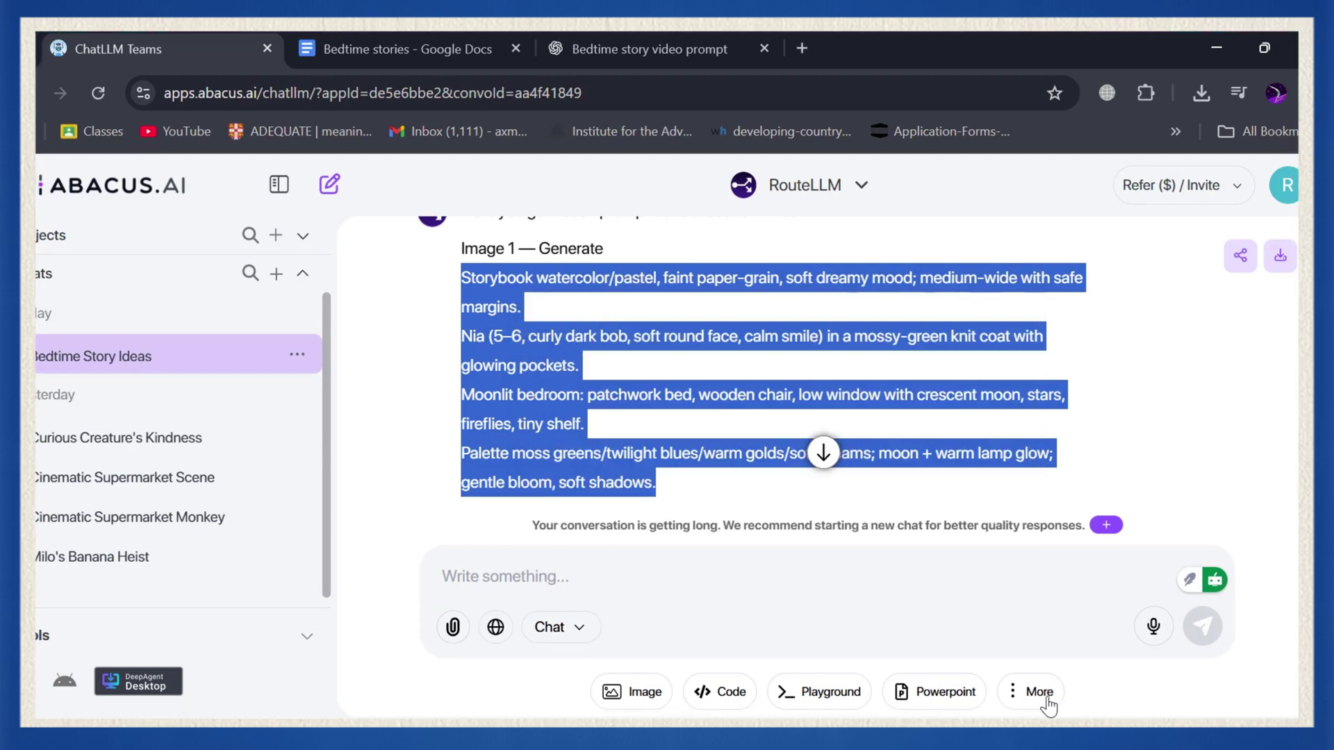
left_click(1040, 692)
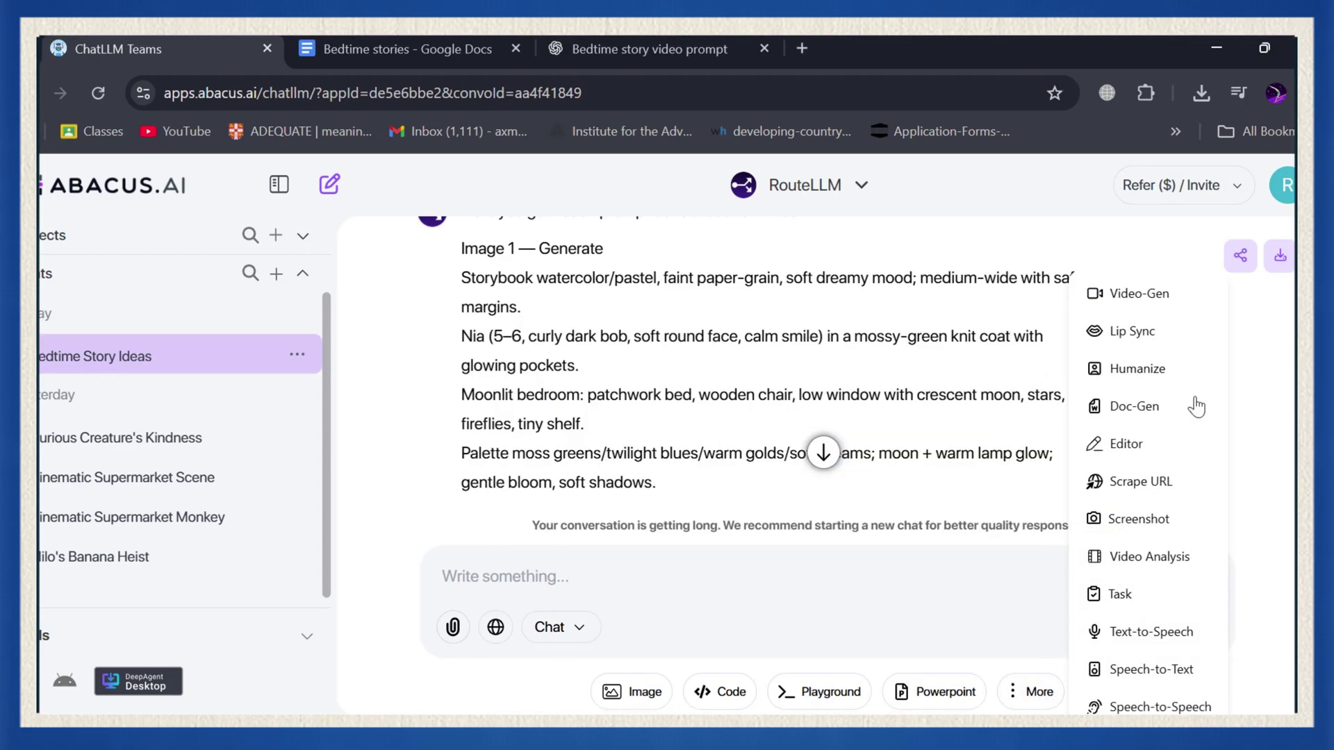
left_click(1113, 308)
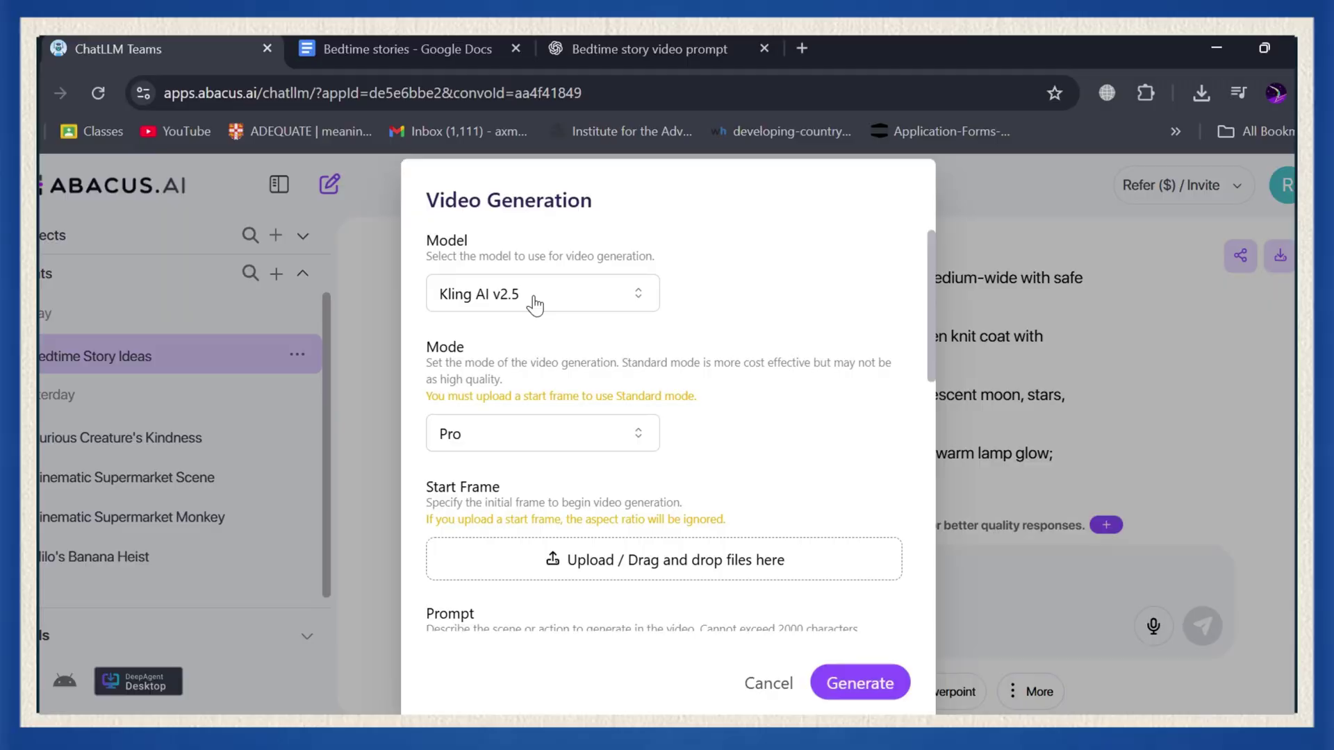
left_click(537, 292)
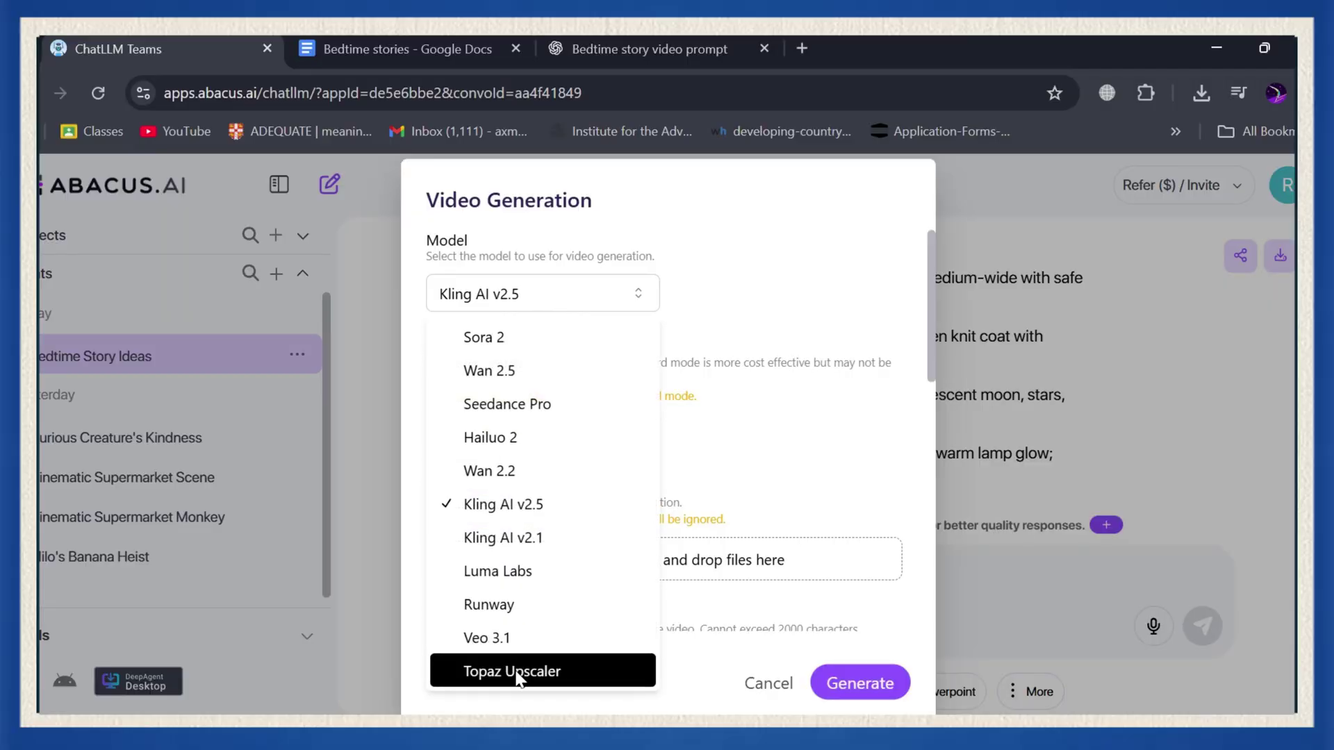
left_click(537, 504)
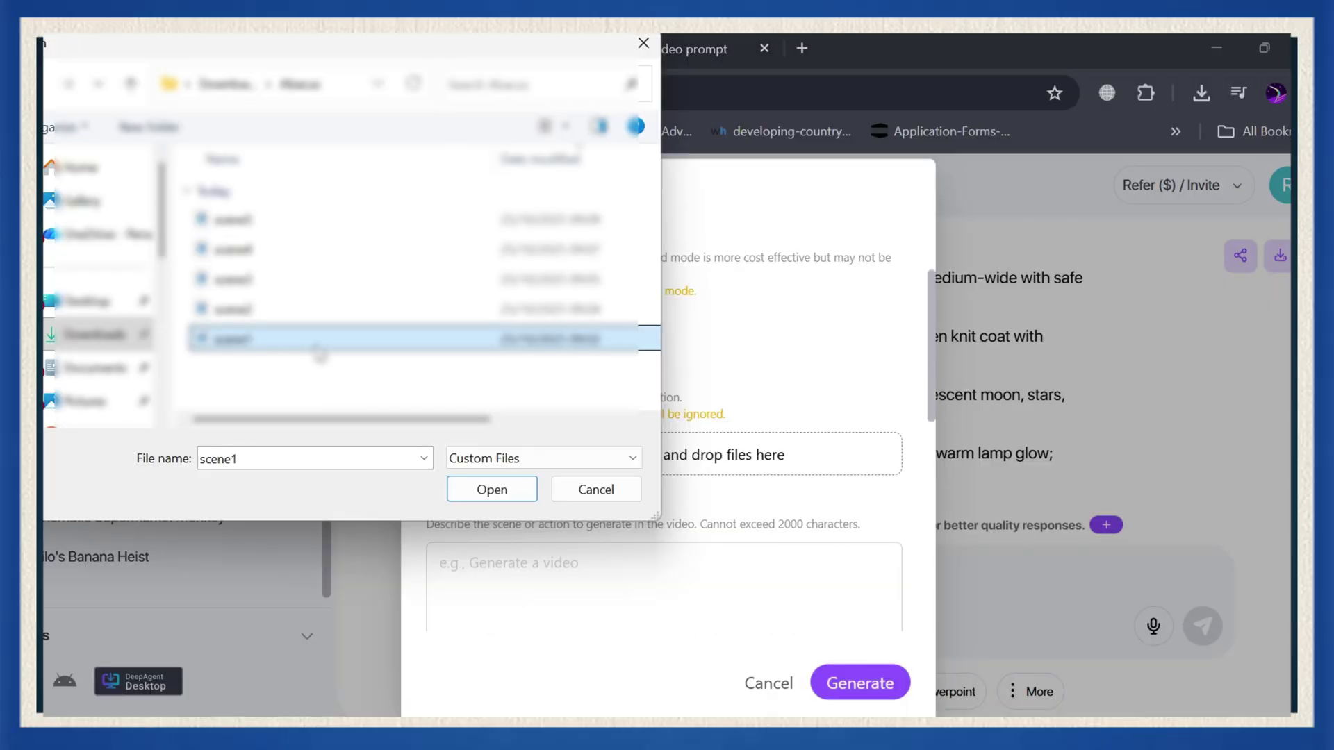
Attach scene1 as the start frame and move down to the remaining video settings.
left_click(498, 488)
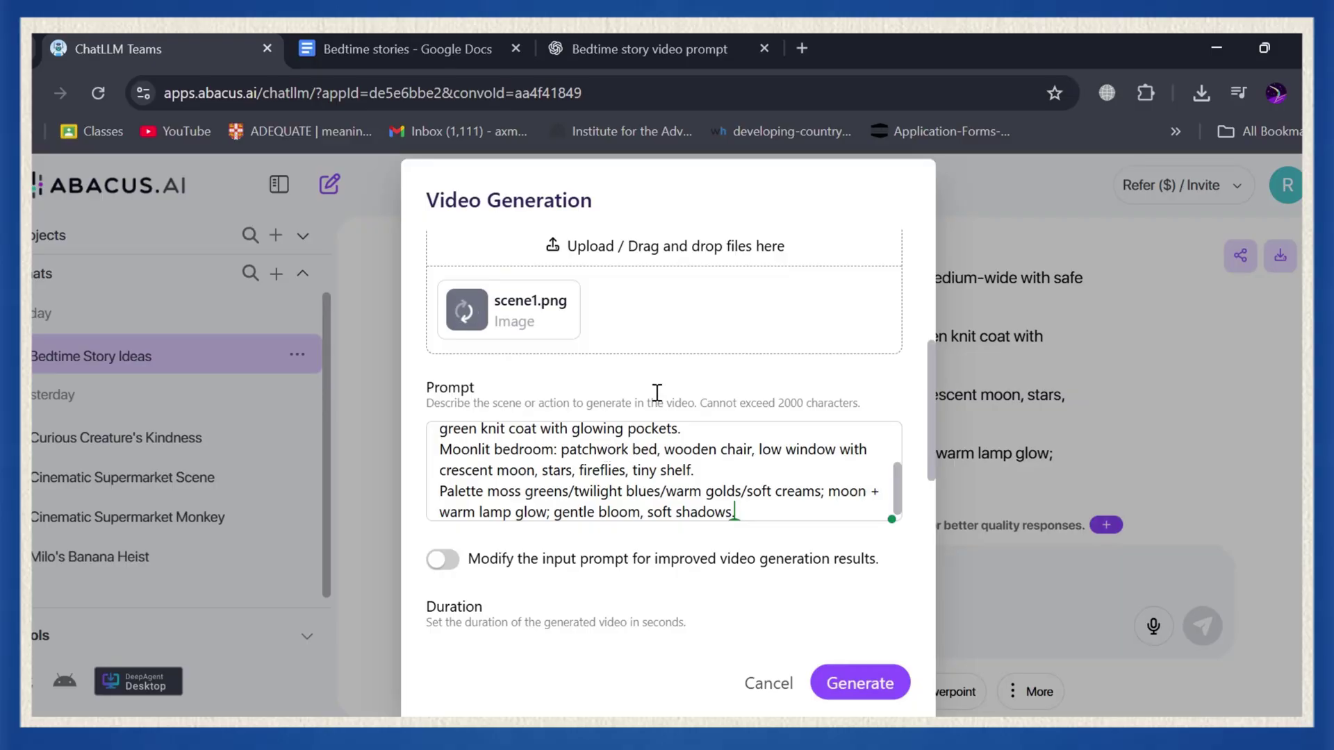
scroll(656, 392, "down", 6)
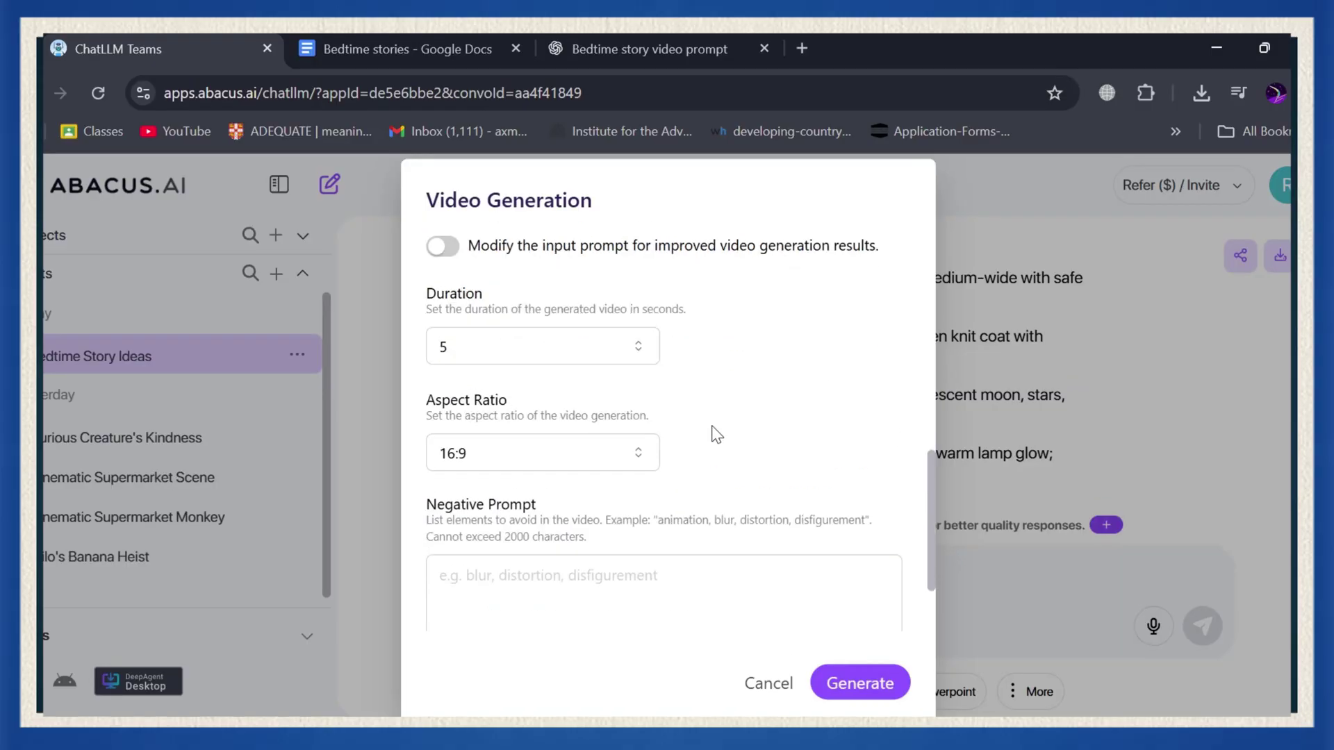
scroll(771, 542, "down", 1)
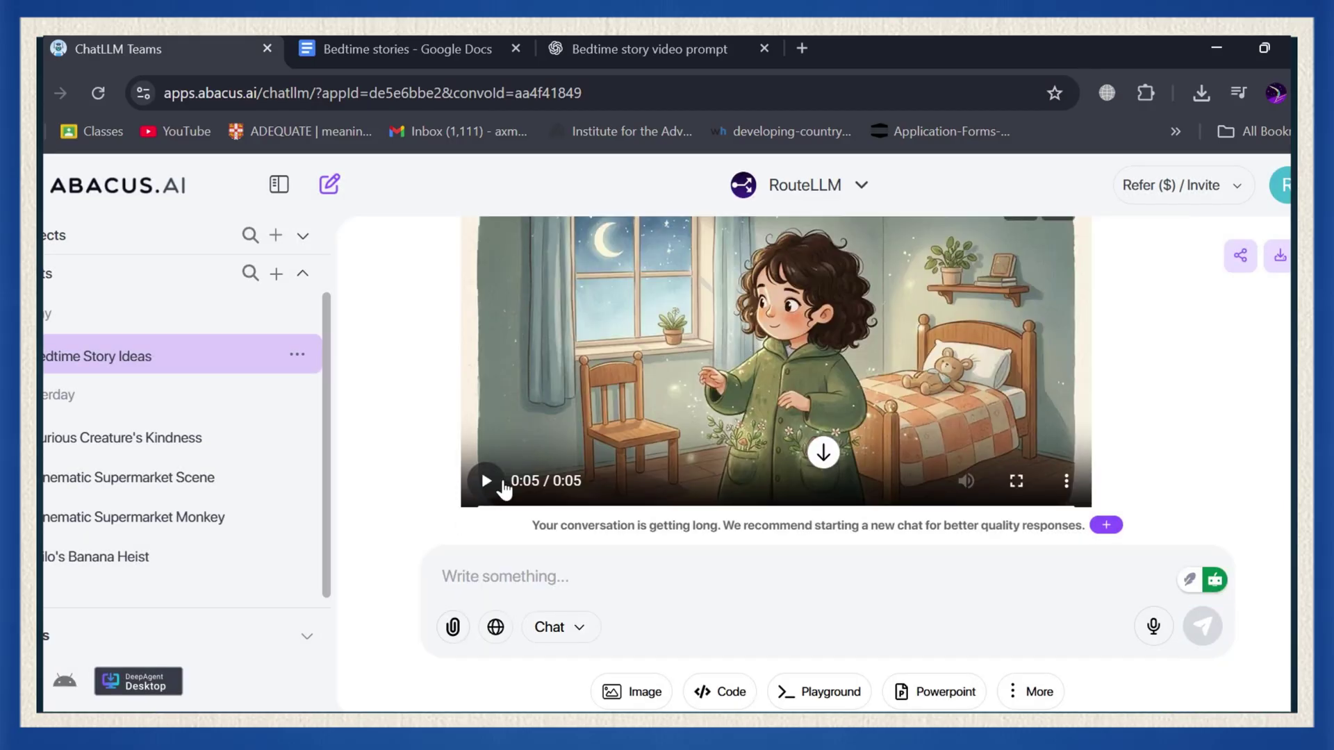
Play the generated clip of Nia in her moonlit bedroom to preview it.
left_click(486, 481)
scroll(639, 444, "up", 2)
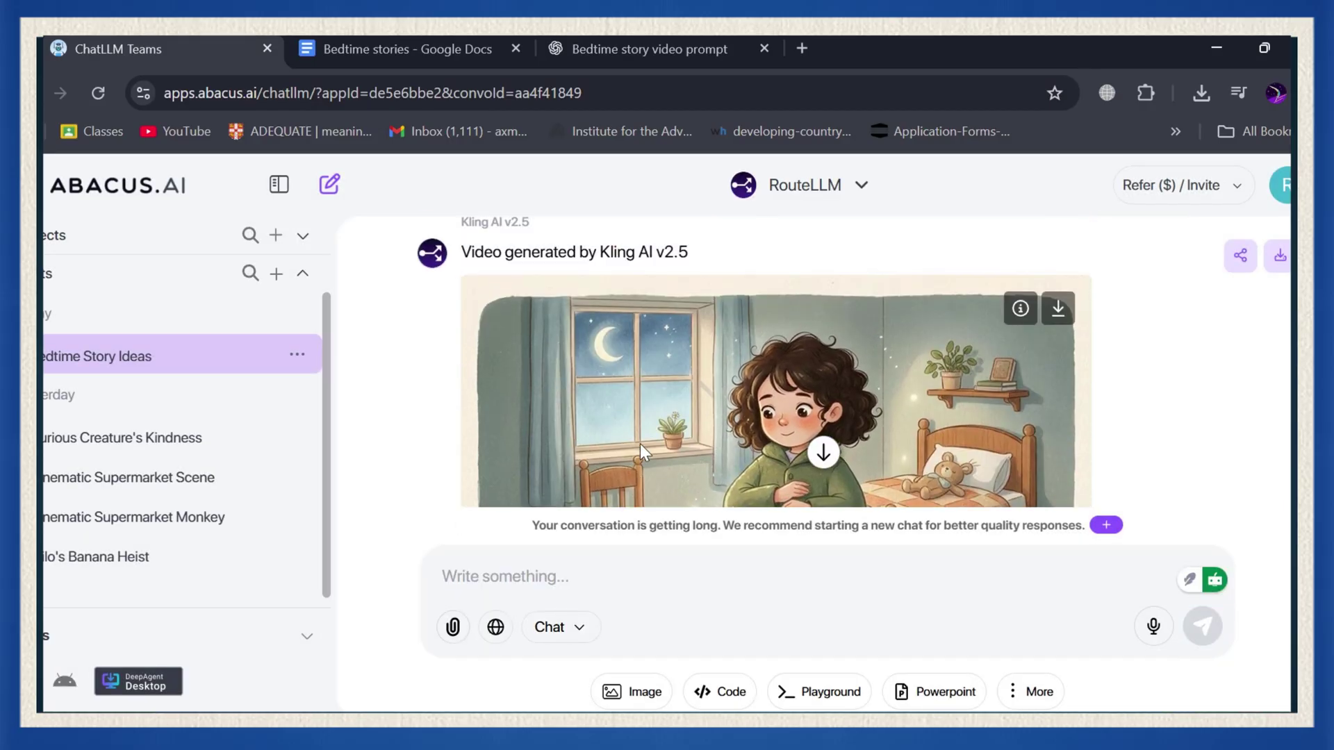
scroll(639, 444, "down", 2)
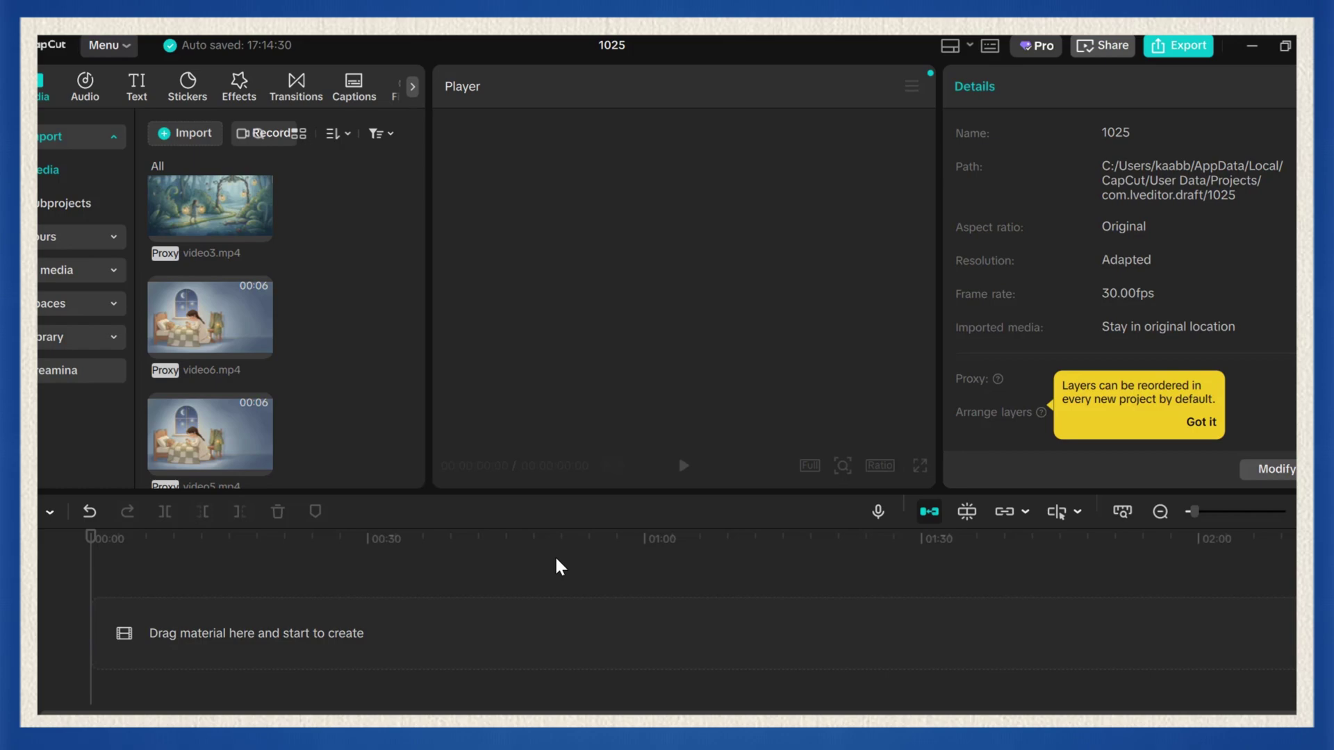
Move video2 on the CapCut timeline so it sits right after video1.
mouse_move(252, 291)
scroll(236, 247, "down", 5)
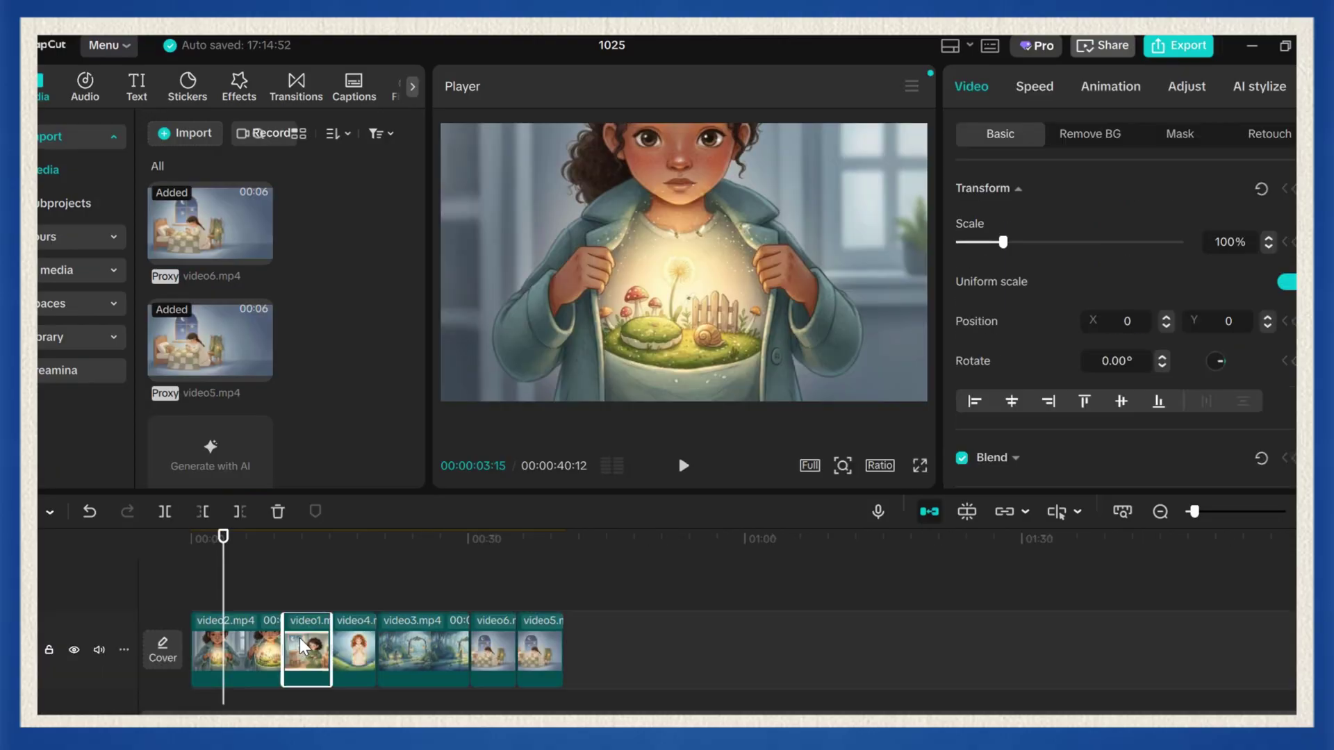
left_click_drag(215, 646, 314, 640)
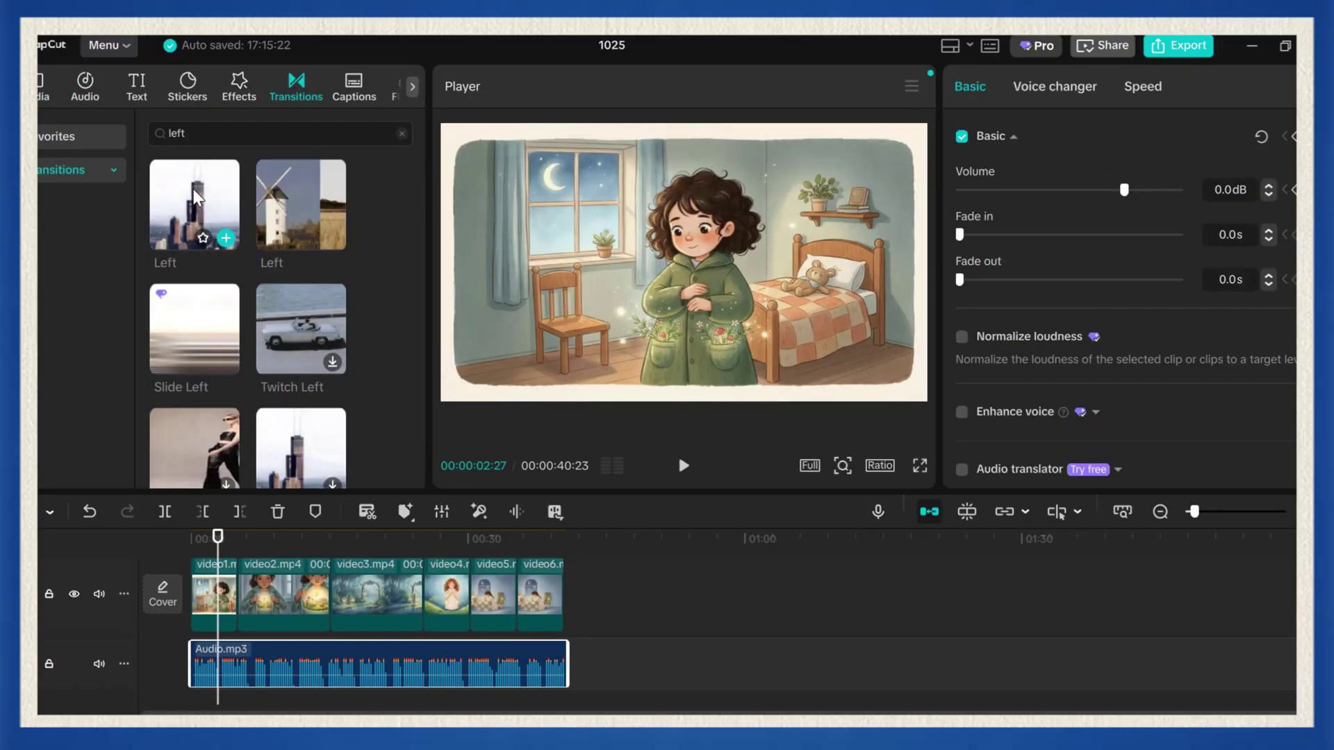
Place a 0.5s Left transition between video1 and video2.
left_click_drag(238, 594, 240, 593)
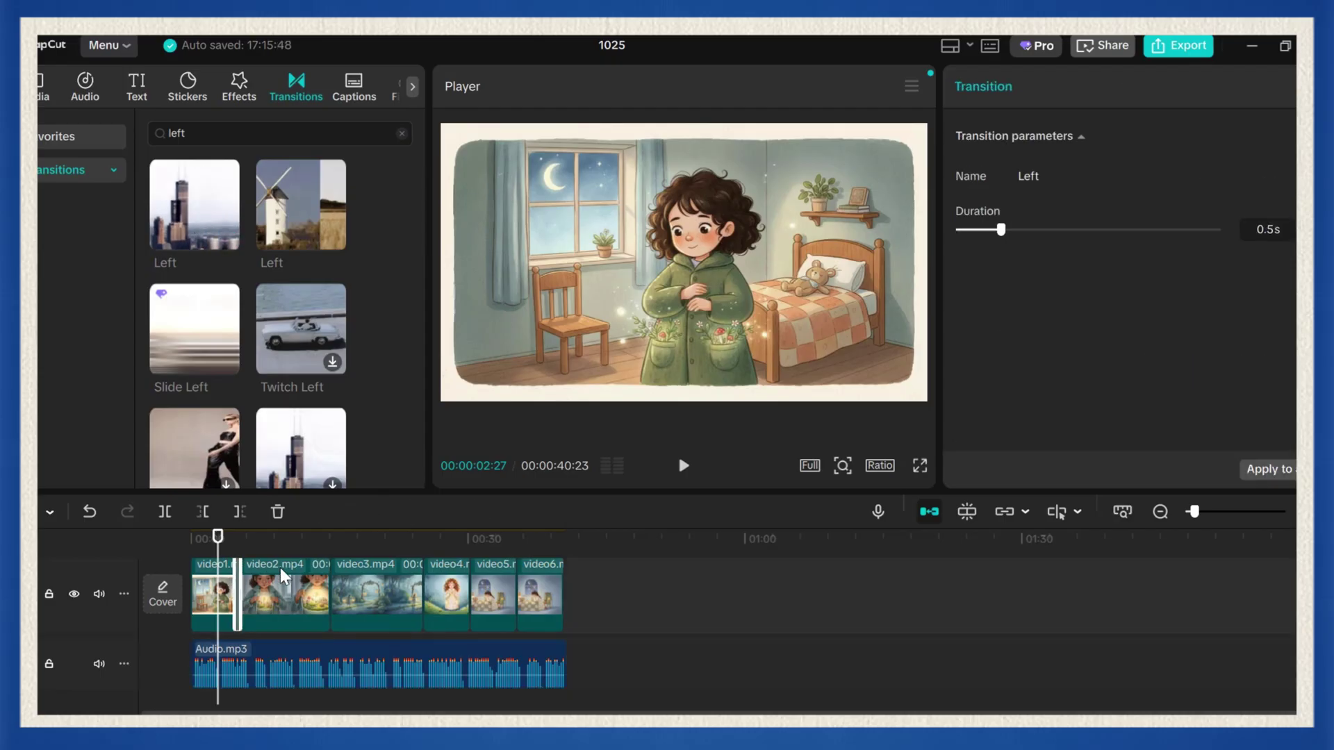